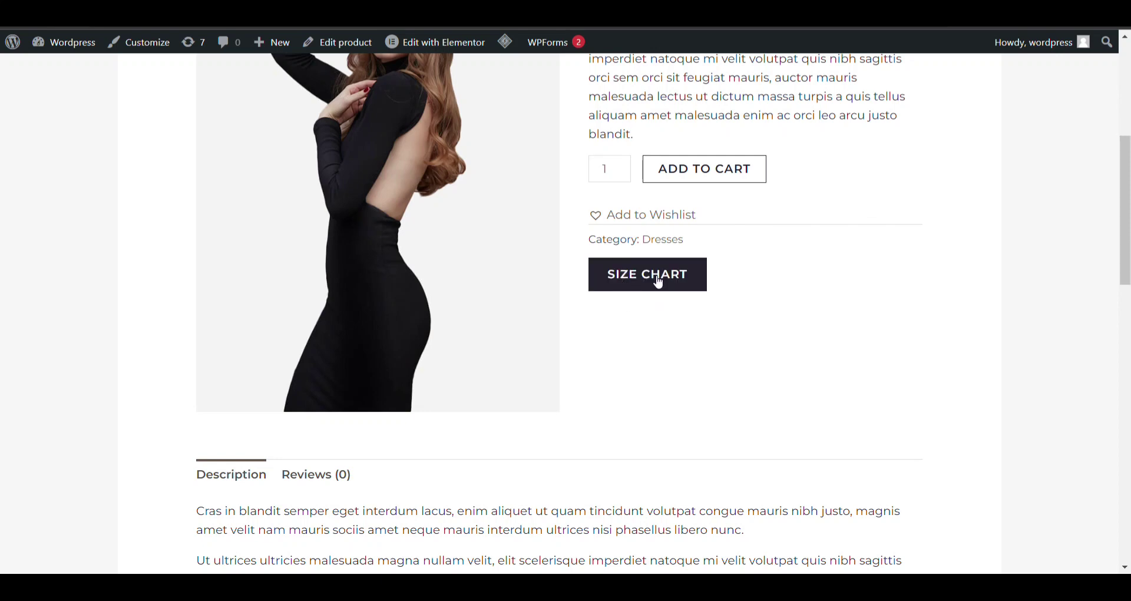
View the women's size chart on the black dress product page, including the measuring instructions, body diagram and size table
left_click(671, 281)
scroll(538, 371, "down", 5)
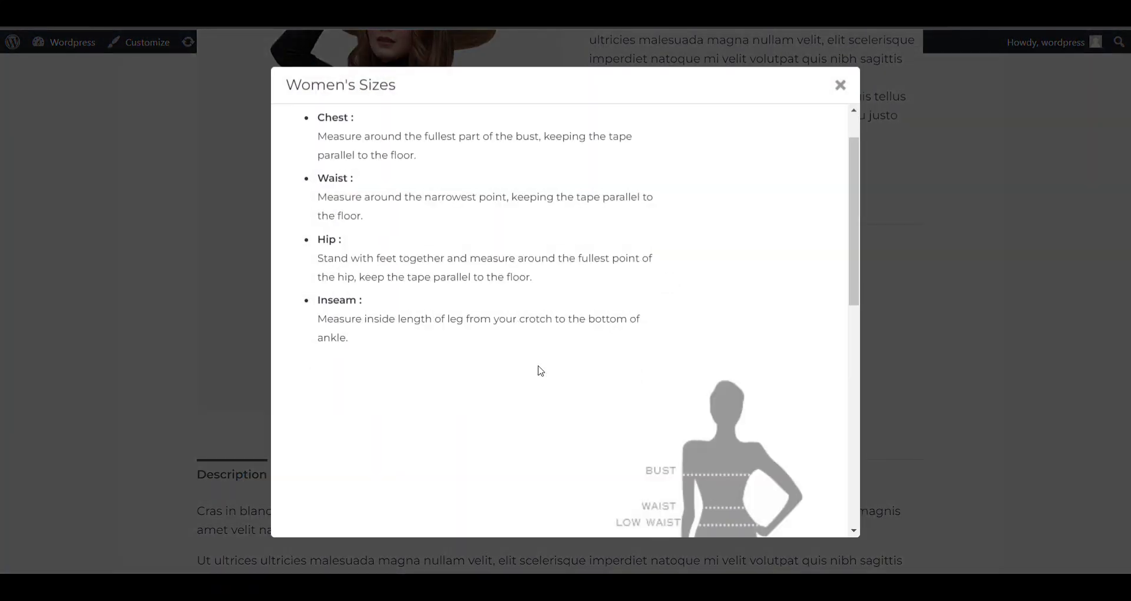
scroll(538, 371, "up", 4)
scroll(538, 371, "up", 2)
scroll(538, 372, "down", 4)
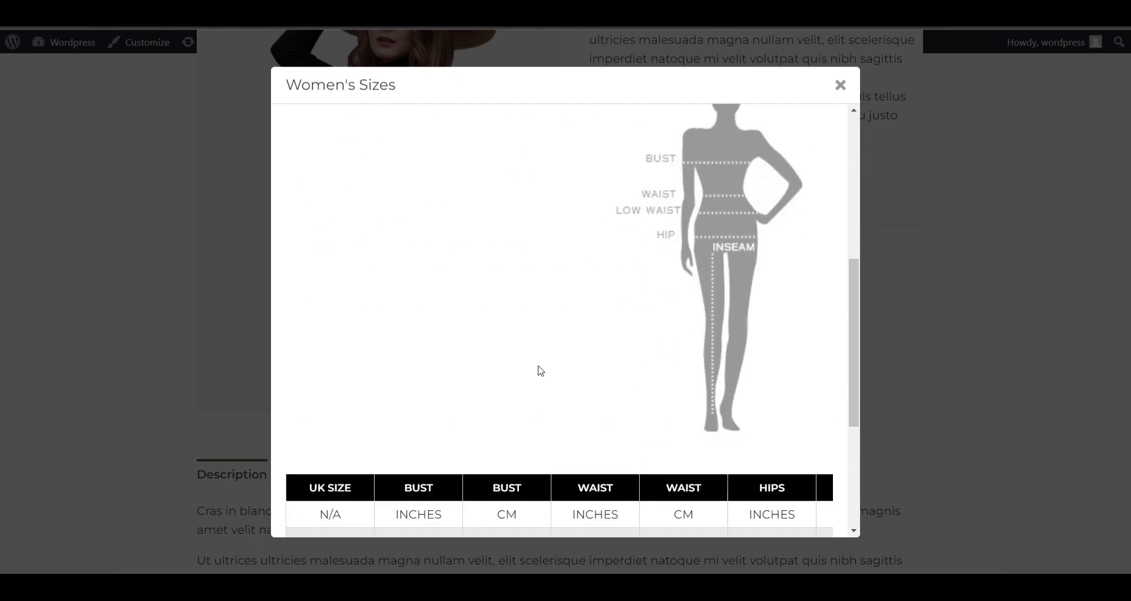
scroll(710, 232, "up", 4)
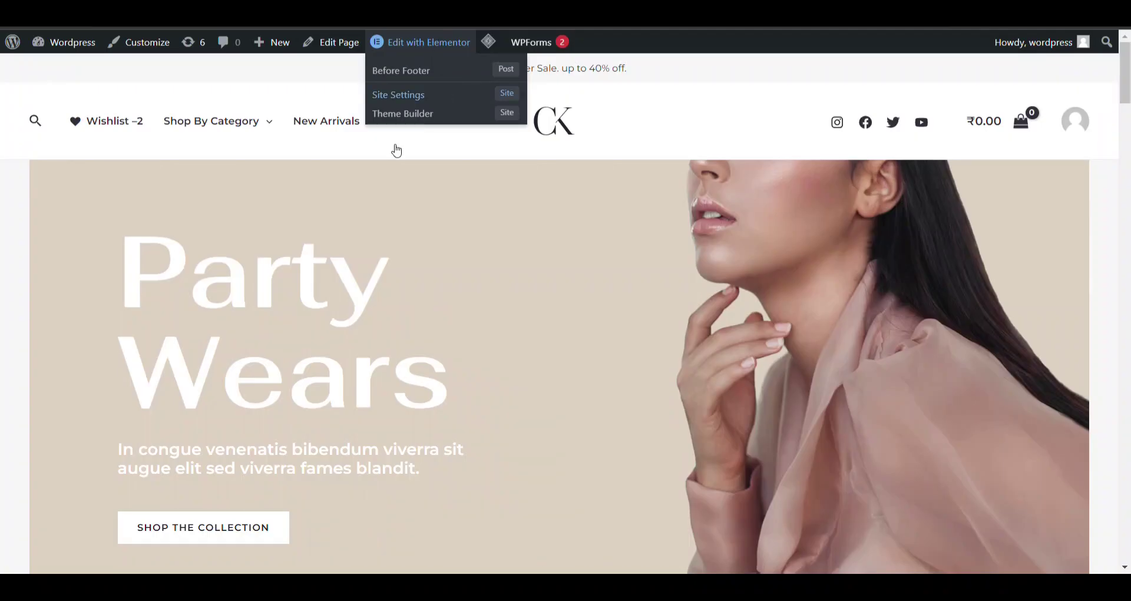
Open the Alnich night dress navy product from the home page's Latest Collection to view a product page without a size chart
scroll(305, 257, "down", 10)
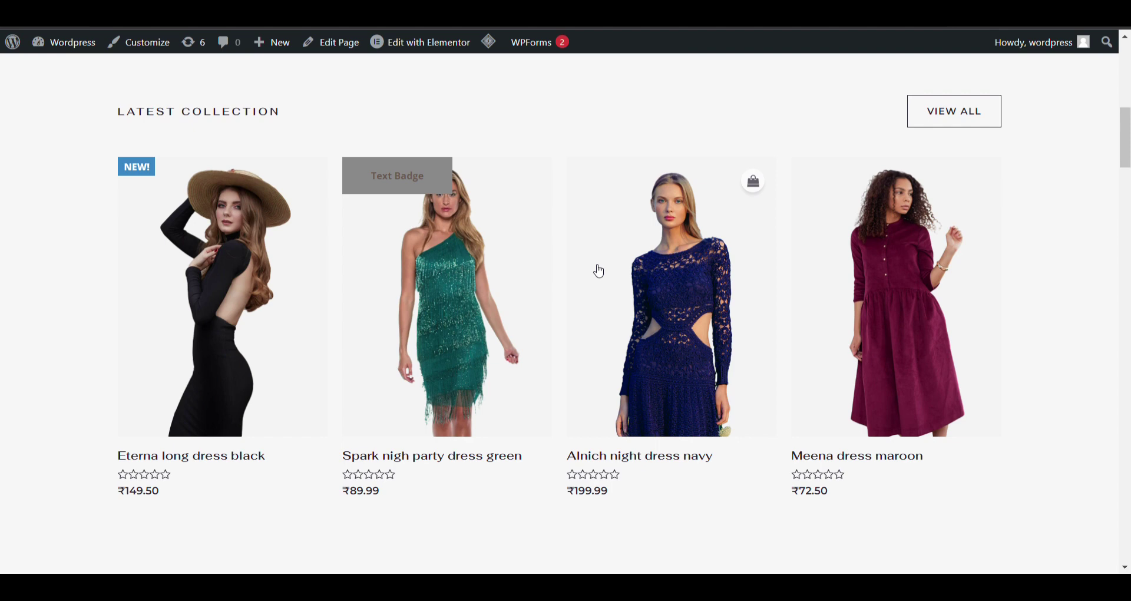
left_click(599, 271)
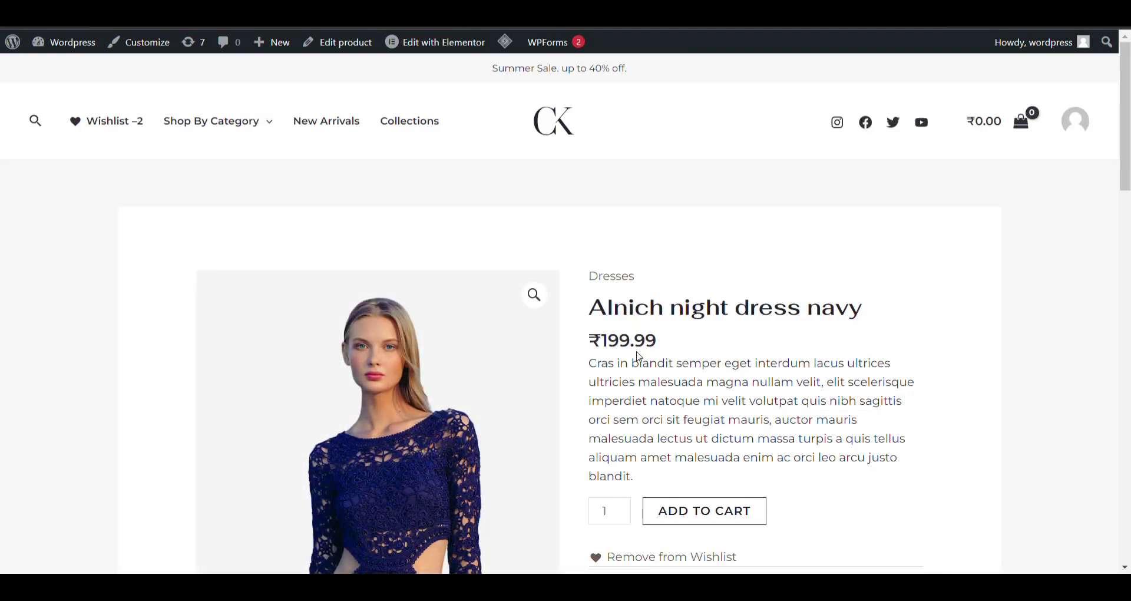
Go to the site's admin dashboard and open the page for adding new plugins
mouse_move(66, 54)
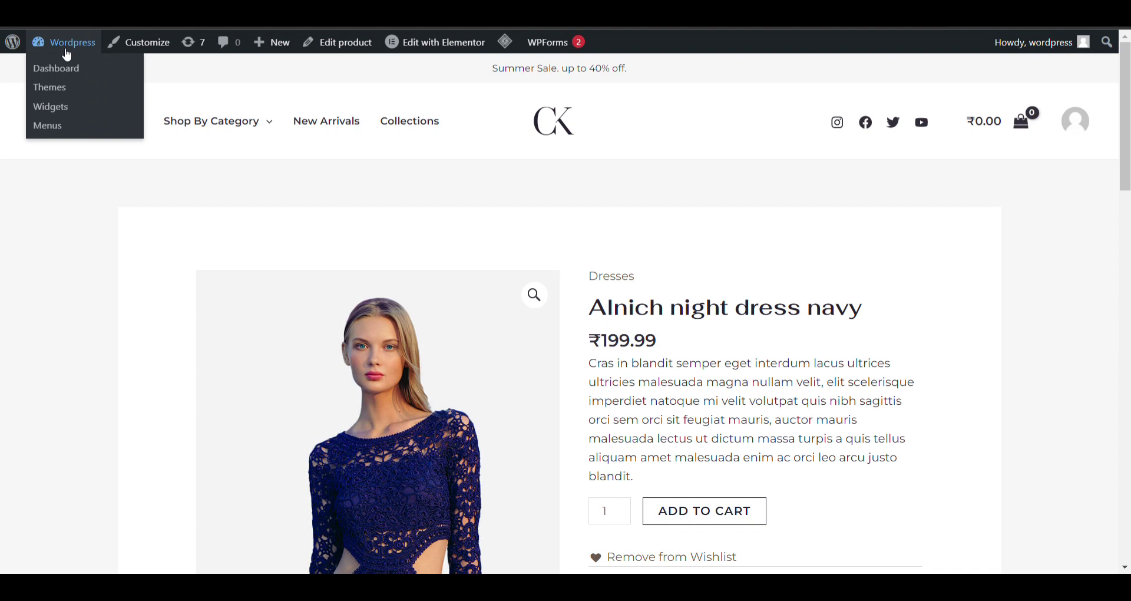
left_click(67, 54)
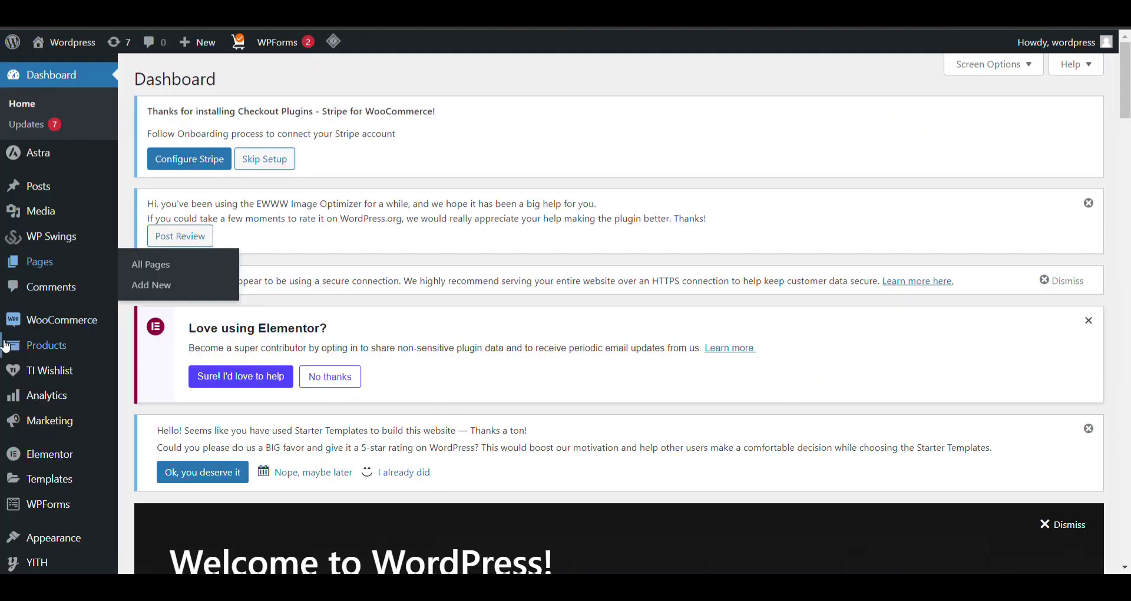
scroll(23, 230, "down", 5)
mouse_move(88, 425)
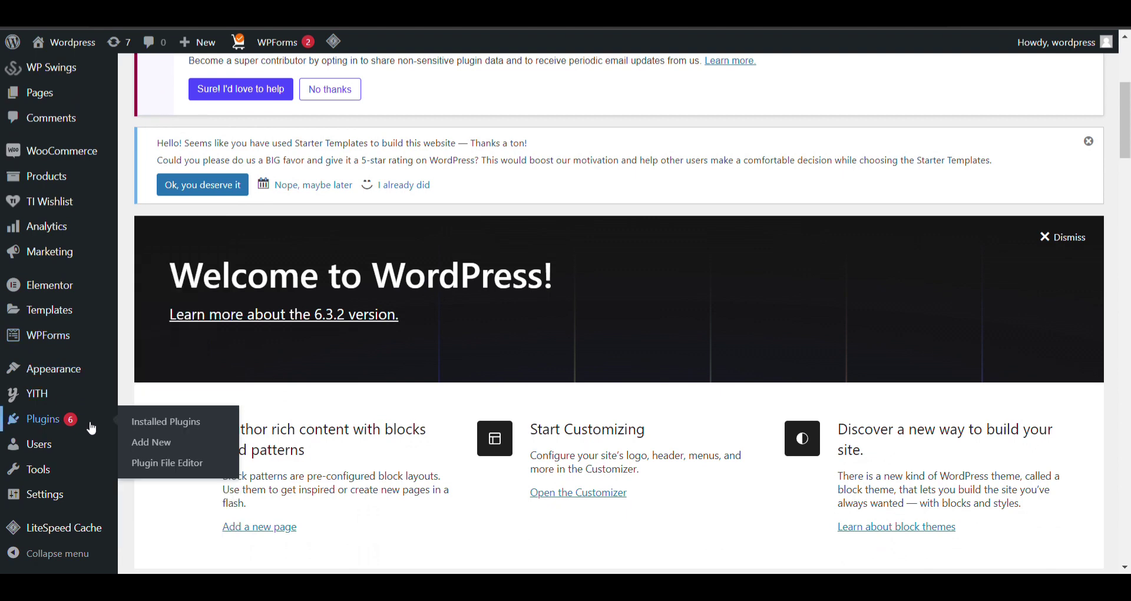
left_click(173, 452)
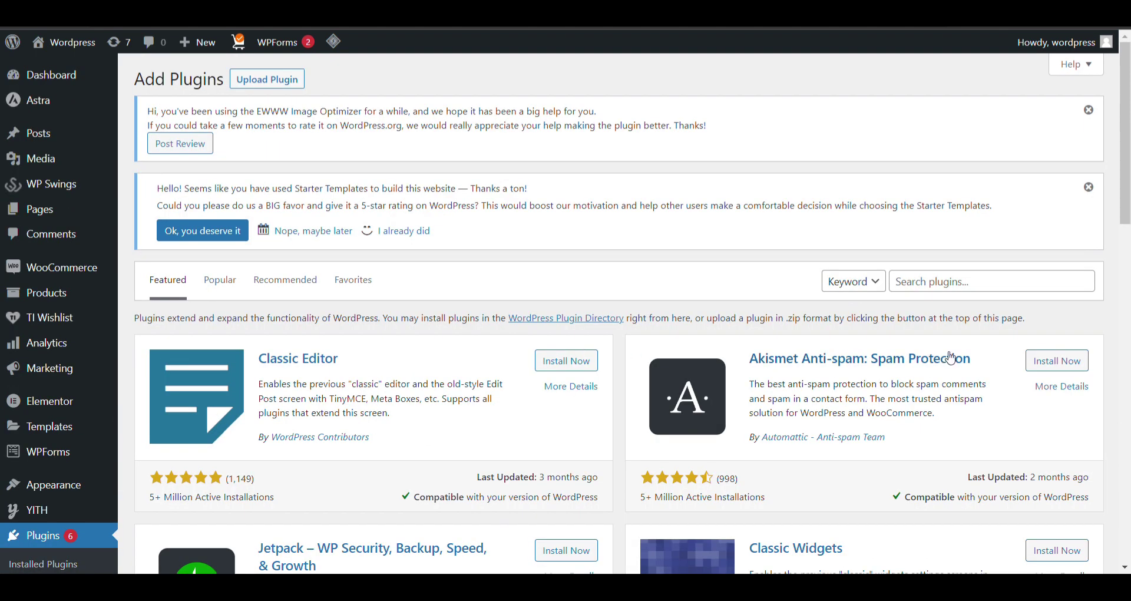
Find "Product Size Charts Plugin for WooCommerce" by theDotstore in the plugin directory, then install and activate it
left_click(918, 290)
type("Product Size Charts Plugin for WooCommerce")
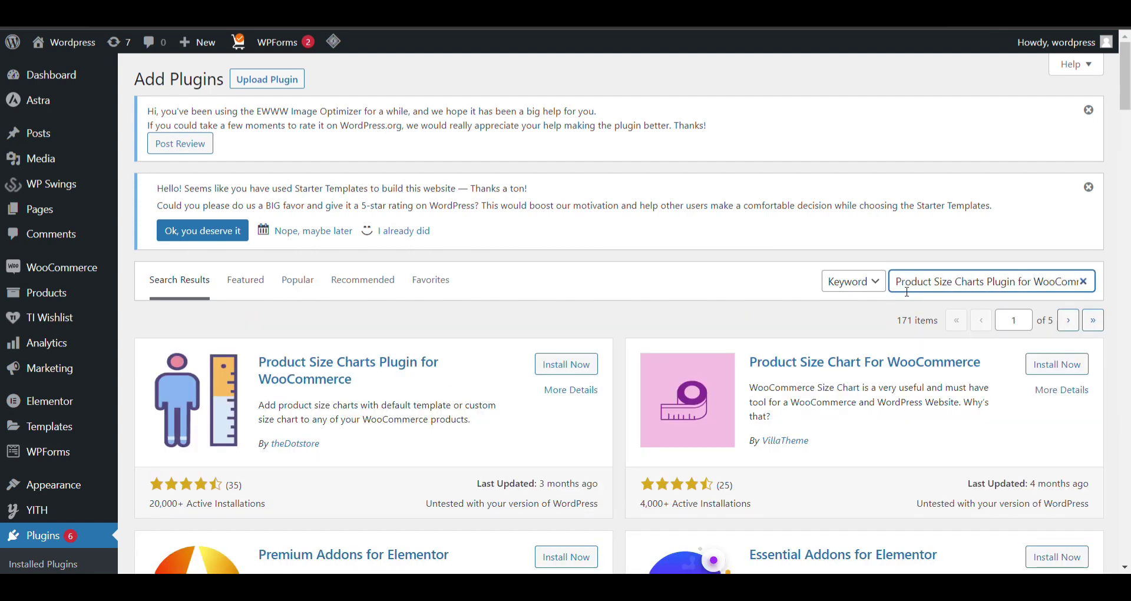
left_click(583, 363)
scroll(584, 366, "down", 2)
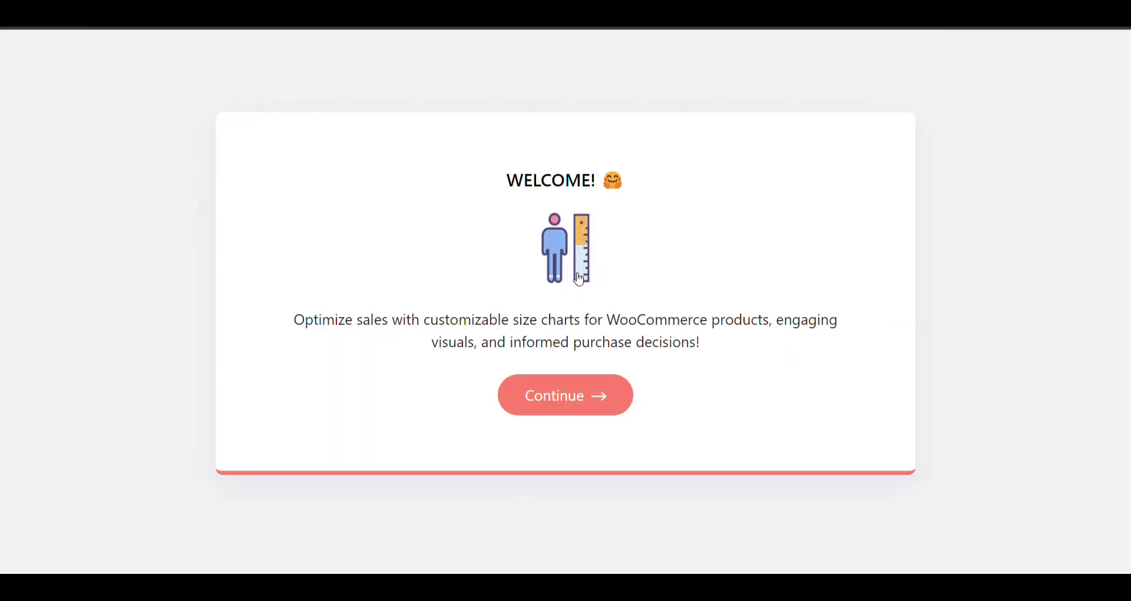
Complete the plugin's welcome wizard without opting in to update notifications and without playing the quick tour
left_click(578, 405)
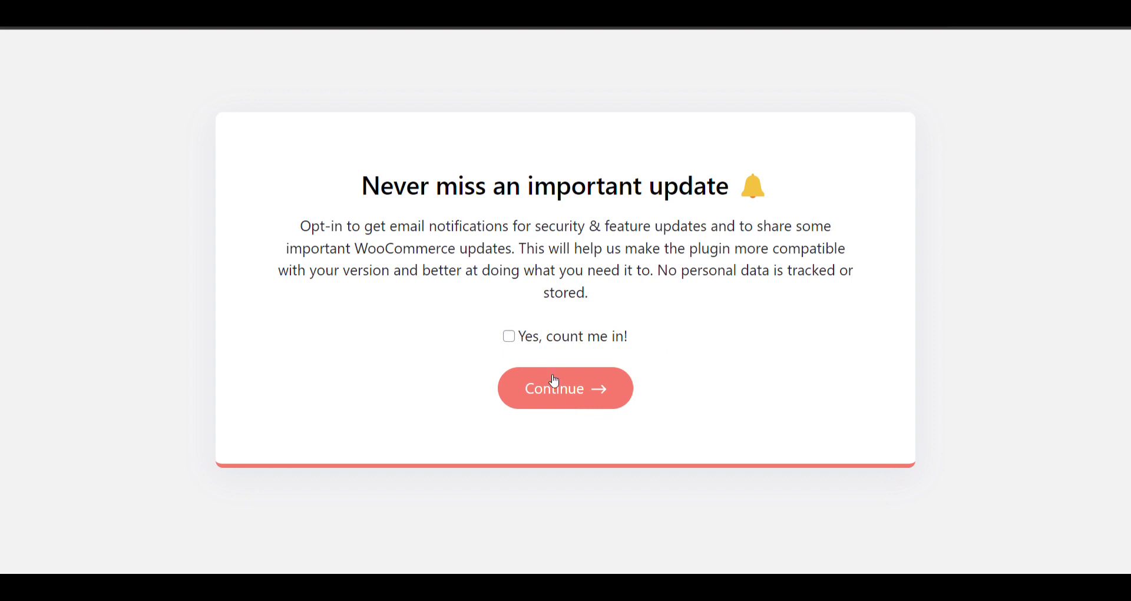
left_click(555, 382)
scroll(607, 363, "down", 3)
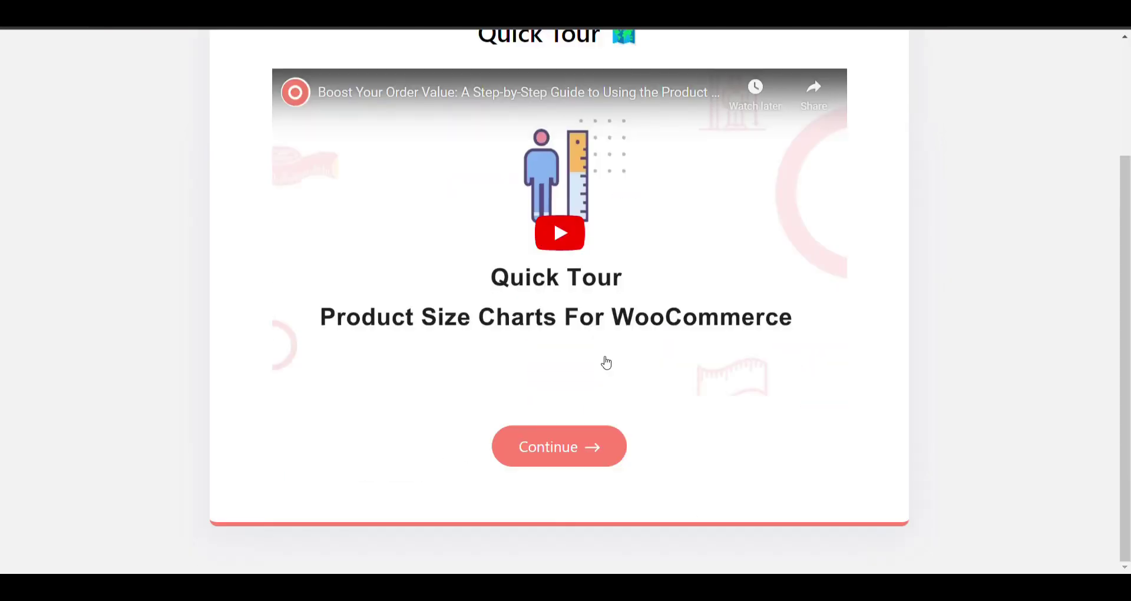
left_click(550, 466)
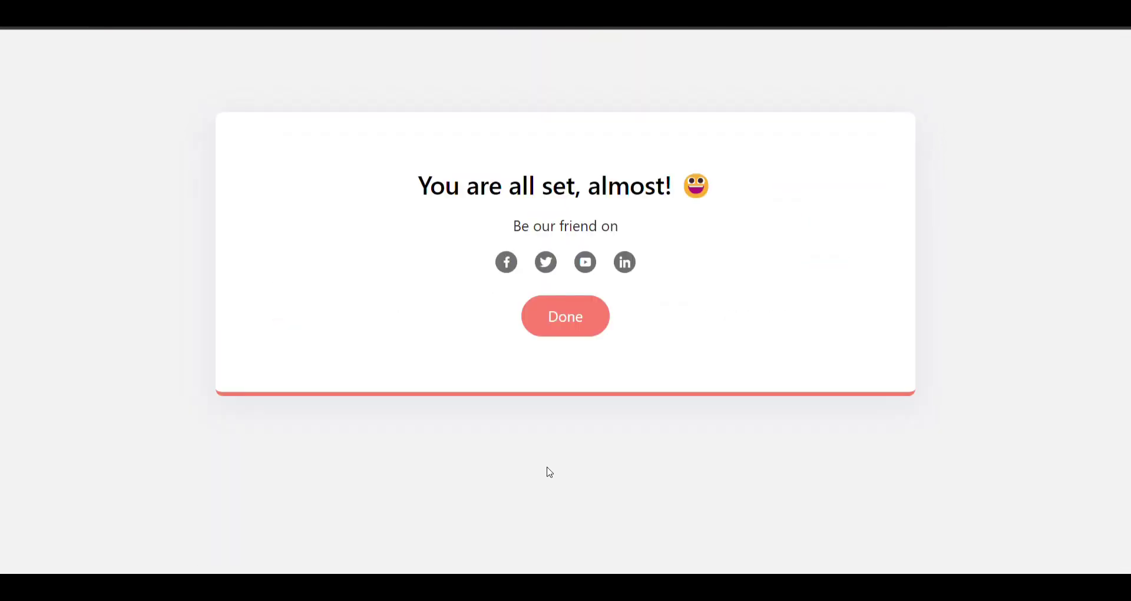
left_click(568, 329)
Read through the Getting Started guide of the Product Size Charts plugin
scroll(576, 328, "down", 4)
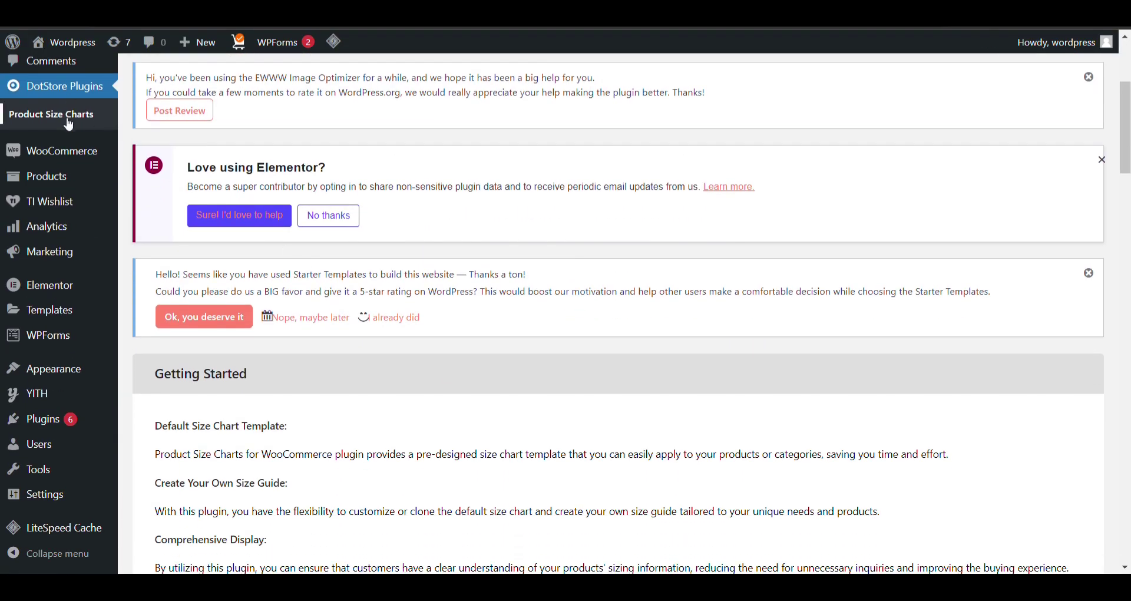
scroll(305, 153, "down", 10)
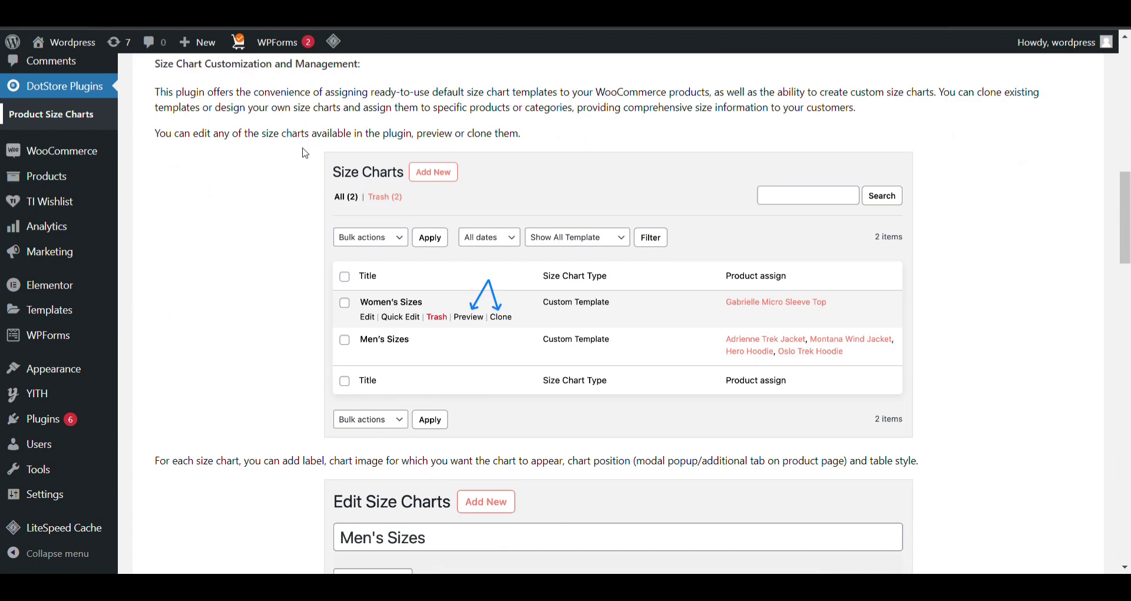
scroll(306, 153, "down", 4)
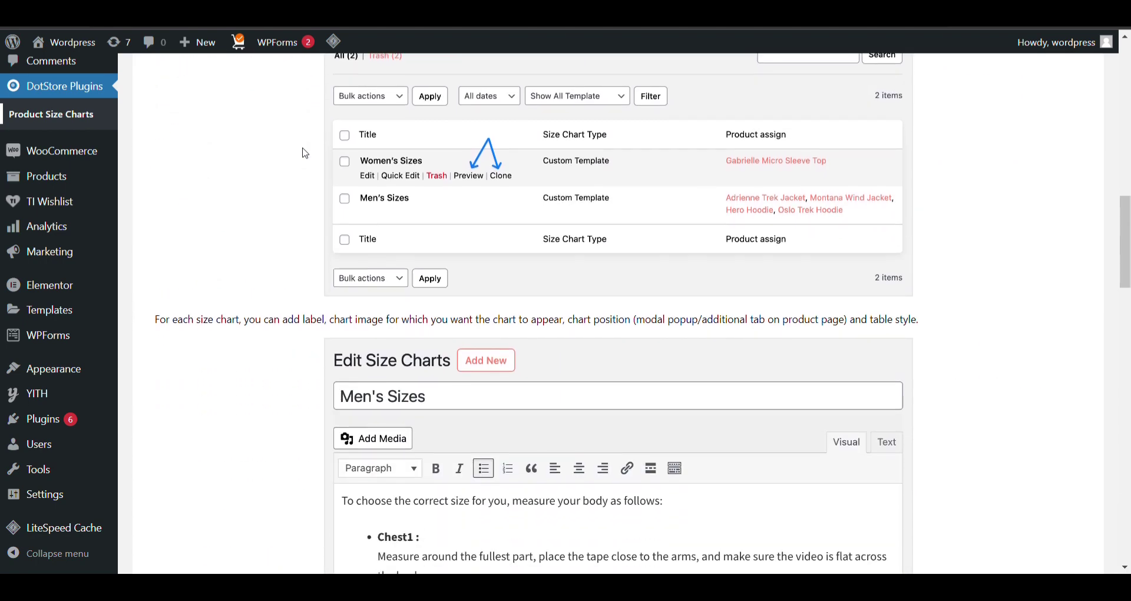
scroll(305, 152, "down", 4)
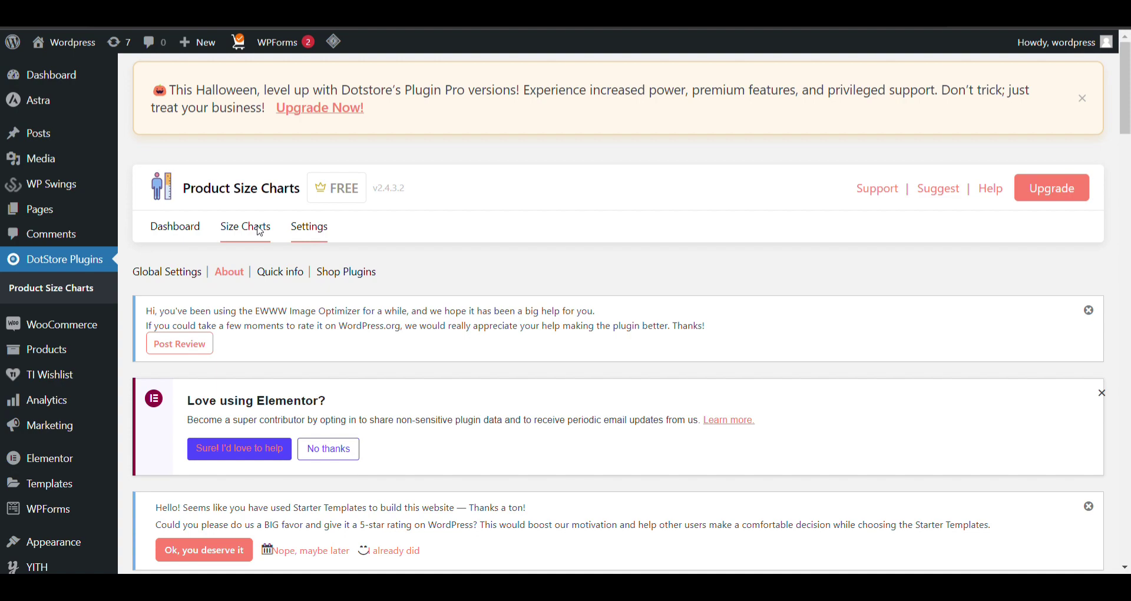
Open the plugin's list of size charts and review the default templates for men's and women's clothing and shoes
left_click(259, 231)
scroll(260, 231, "down", 5)
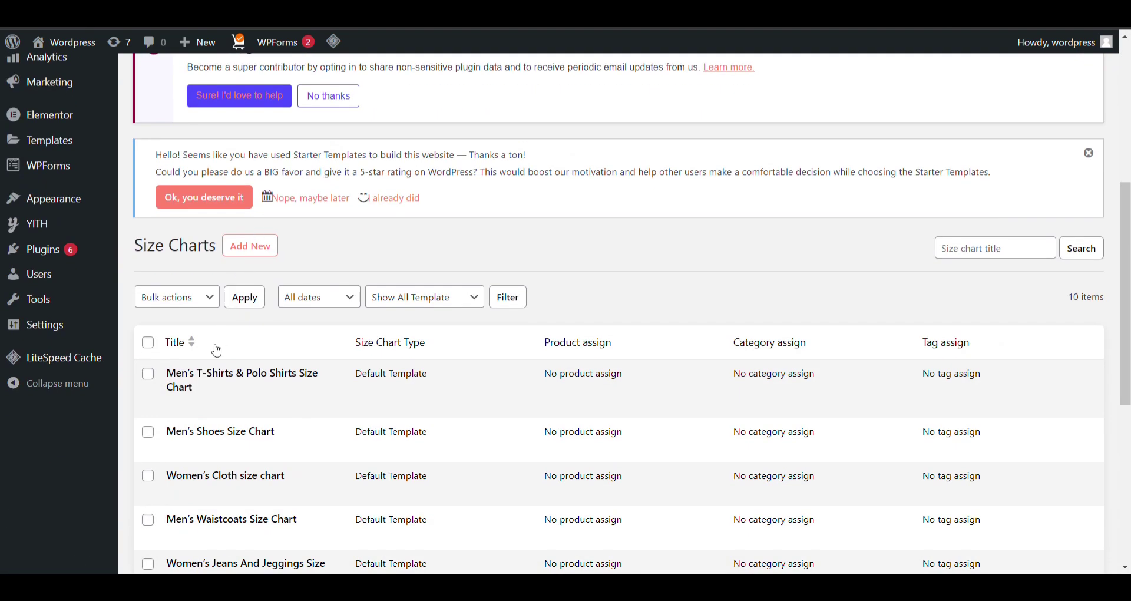
scroll(217, 351, "down", 2)
scroll(217, 350, "down", 4)
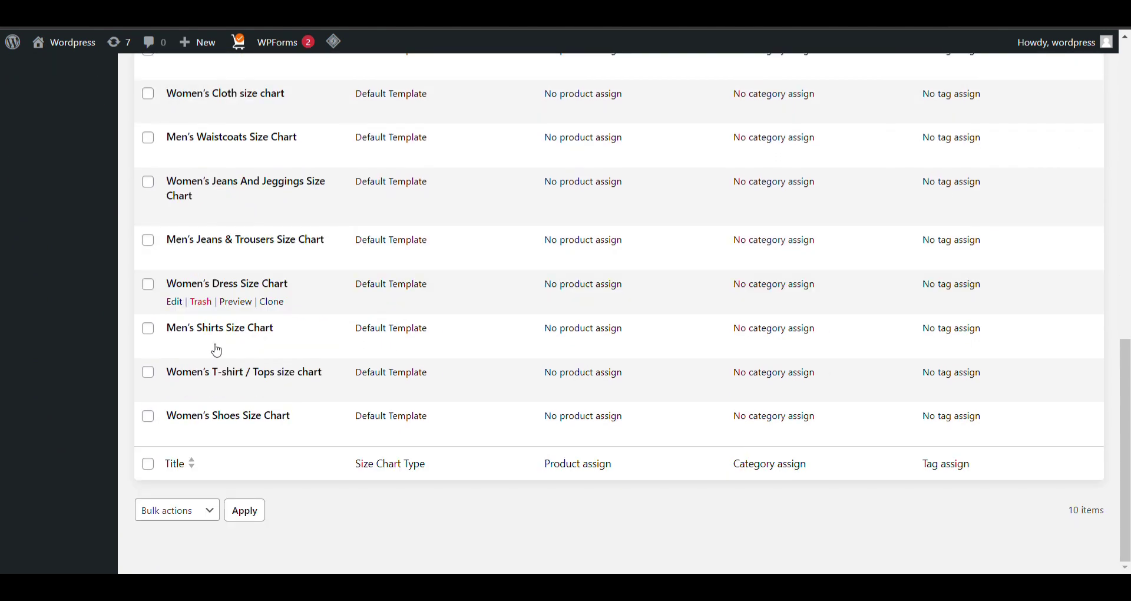
scroll(217, 351, "up", 4)
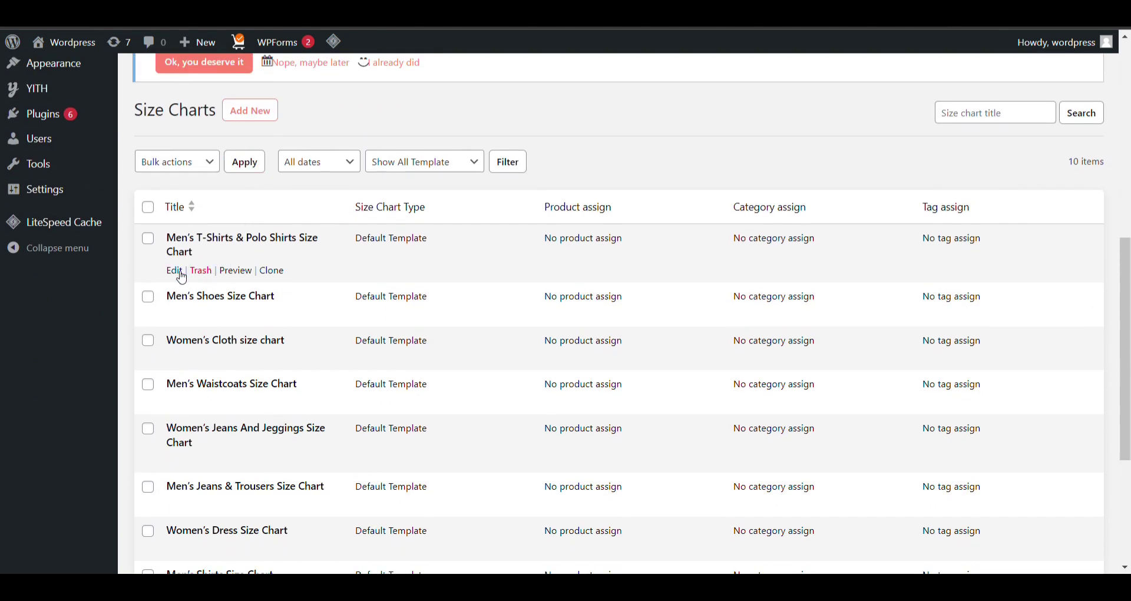
Preview the Men's T-Shirts & Polo Shirts Size Chart, look through its content and close the preview
left_click(235, 272)
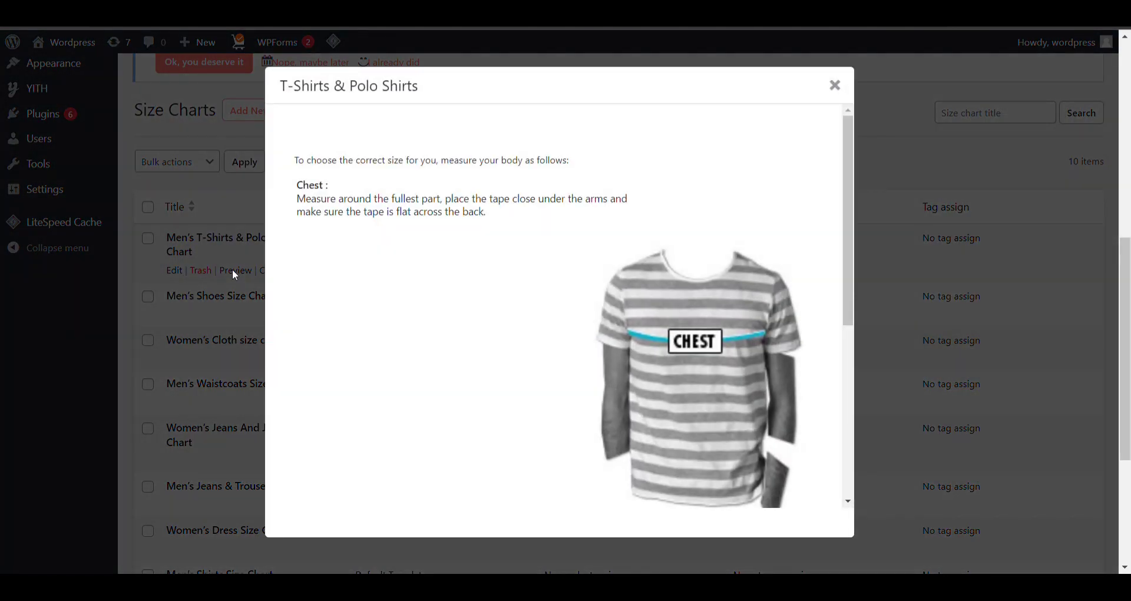
scroll(508, 287, "down", 3)
scroll(509, 288, "down", 2)
scroll(505, 286, "up", 5)
left_click(221, 175)
scroll(221, 175, "up", 2)
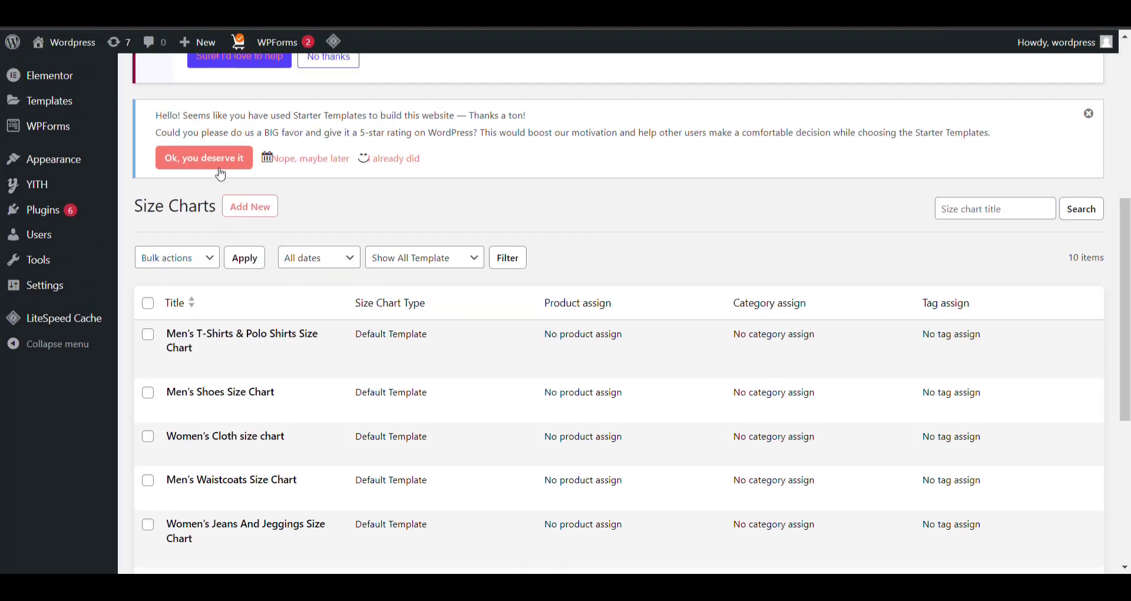
Start a new size chart and look over its title, content, settings and assignment fields
left_click(255, 211)
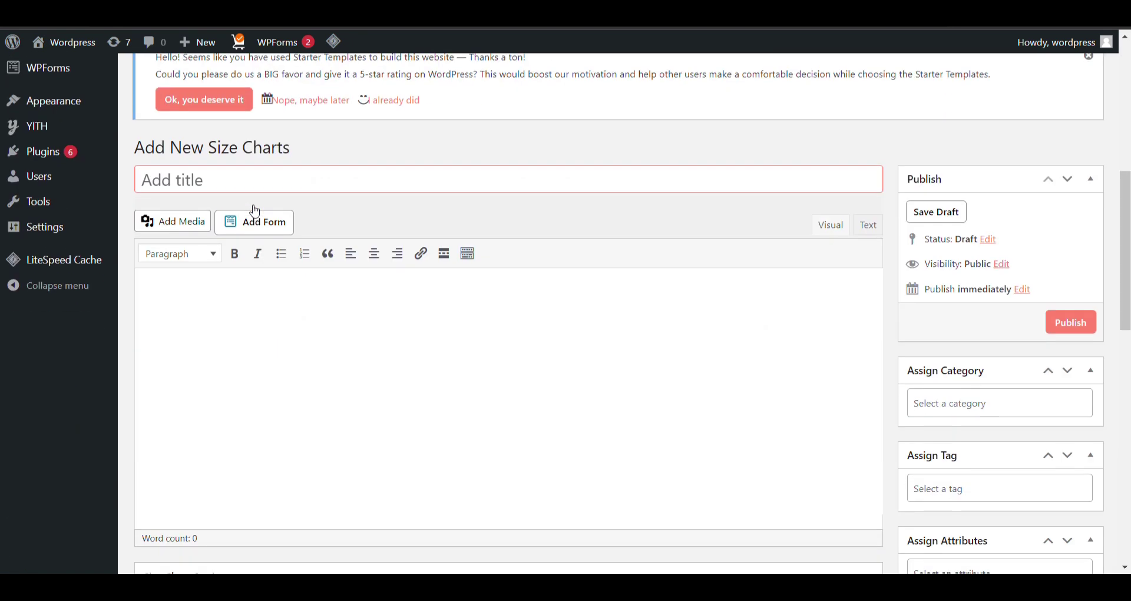
scroll(265, 162, "down", 3)
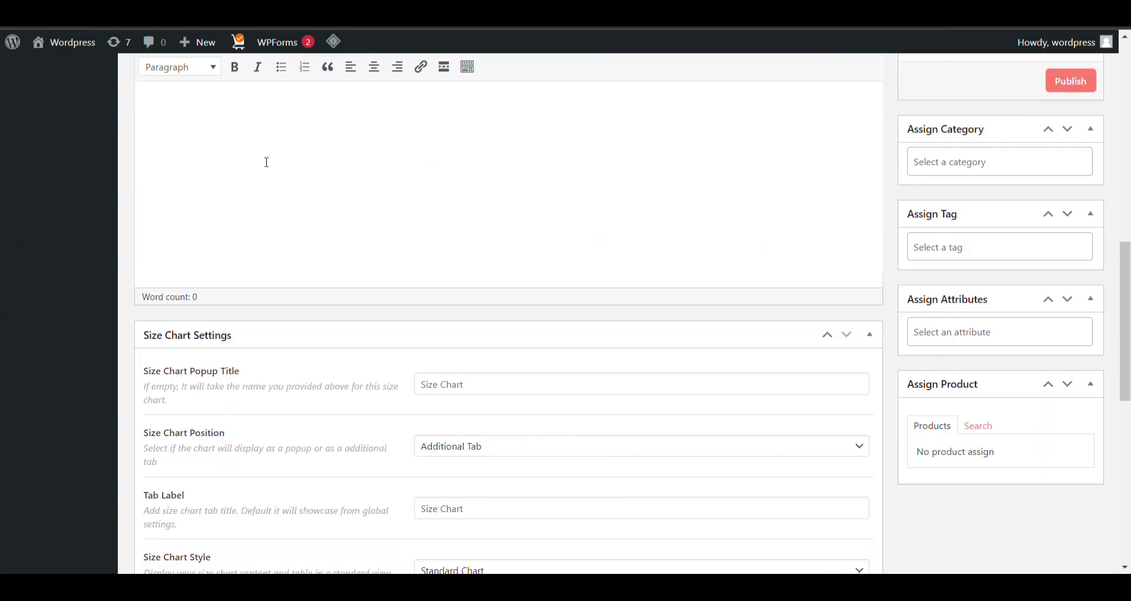
scroll(266, 161, "up", 1)
left_click(265, 161)
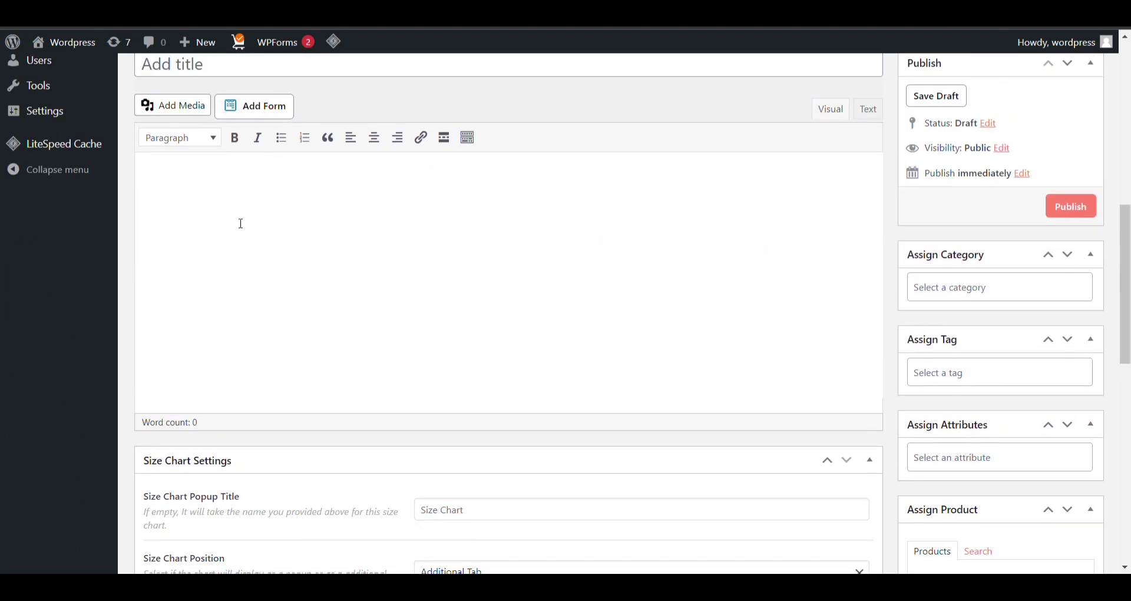
scroll(241, 223, "up", 1)
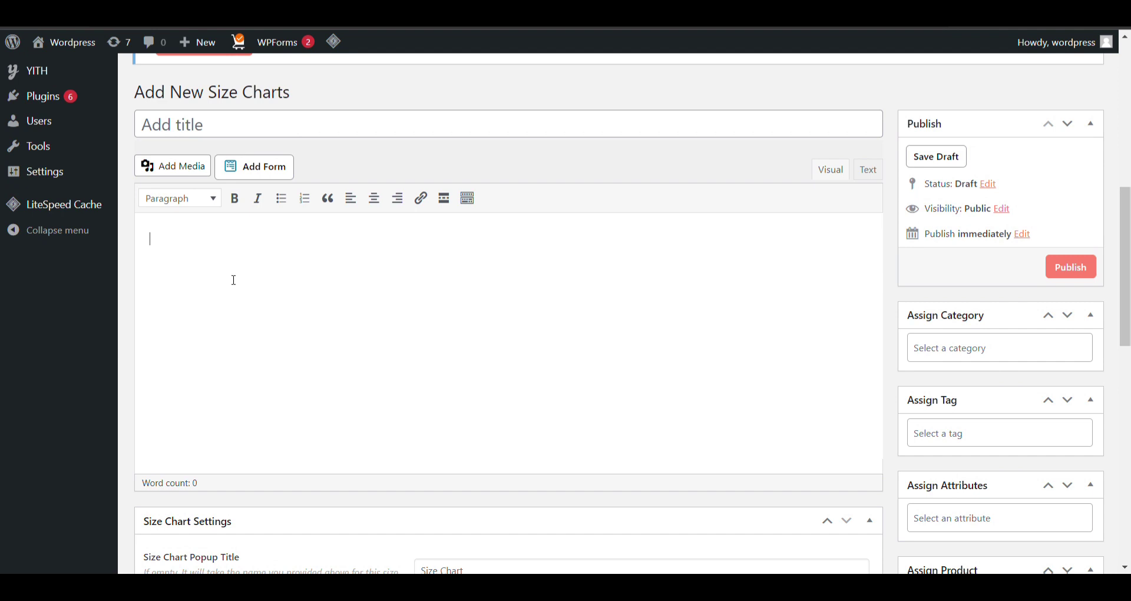
scroll(233, 281, "down", 1)
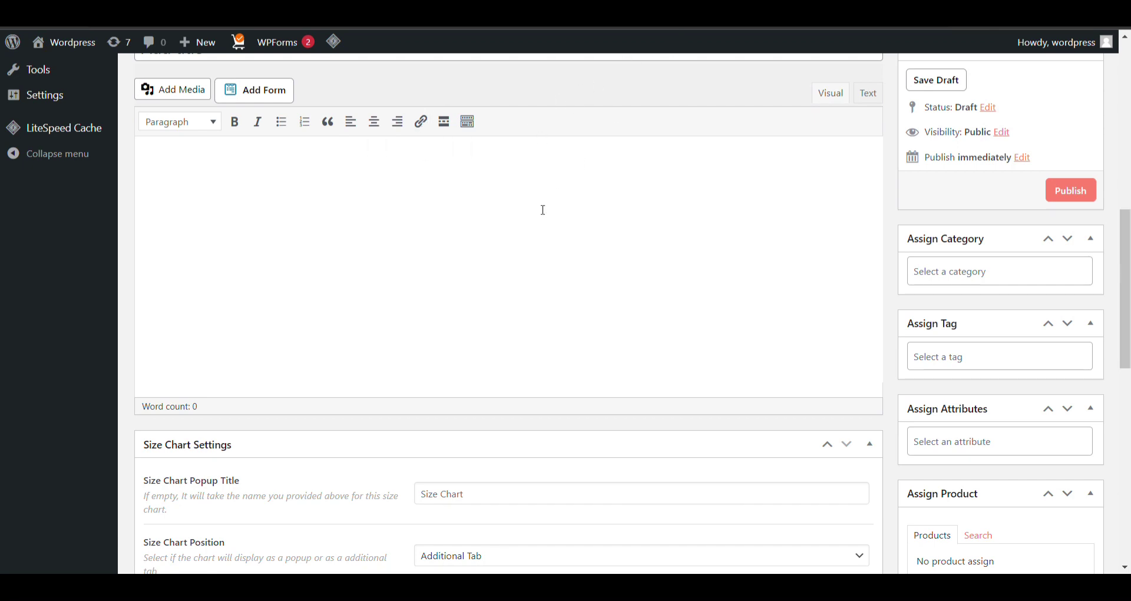
scroll(534, 258, "up", 5)
scroll(534, 258, "down", 8)
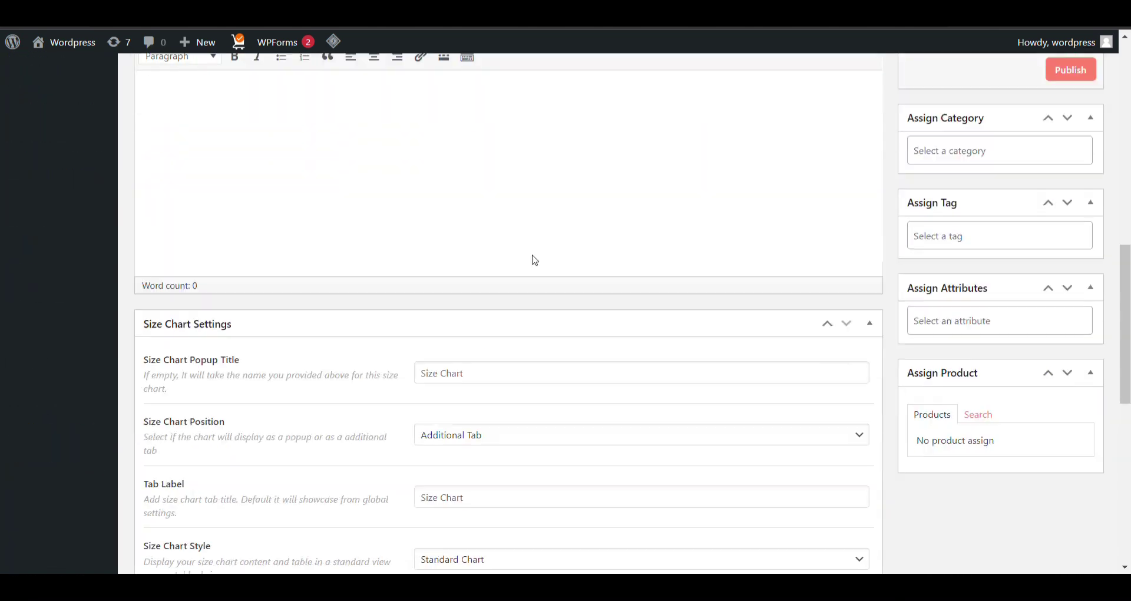
scroll(652, 216, "up", 2)
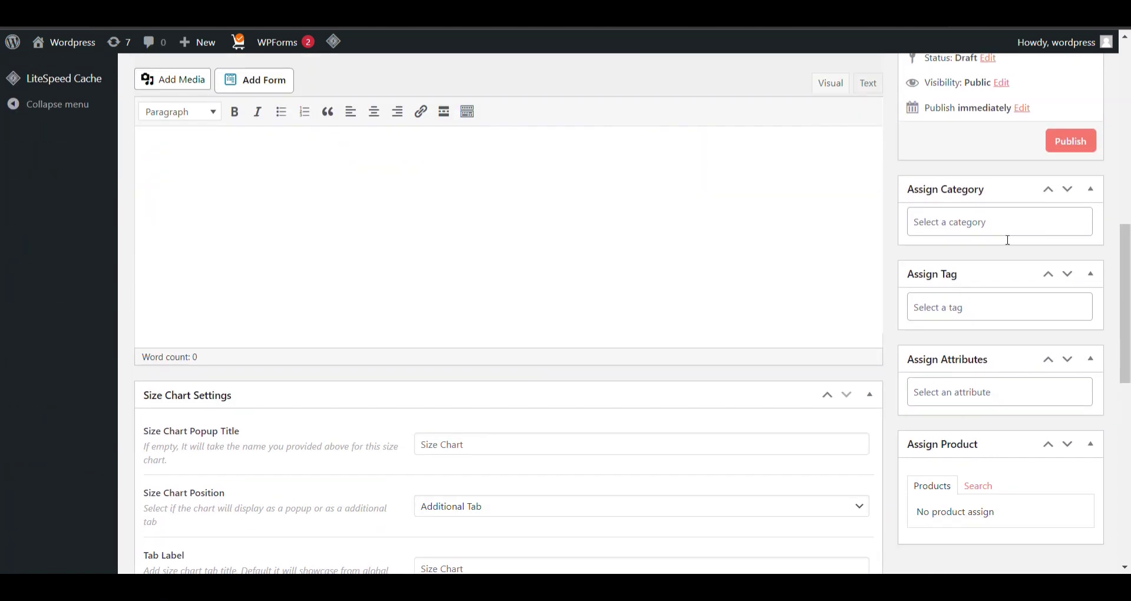
Assign the new size chart to the Dresses category
left_click(1008, 234)
scroll(939, 303, "down", 1)
scroll(940, 301, "up", 1)
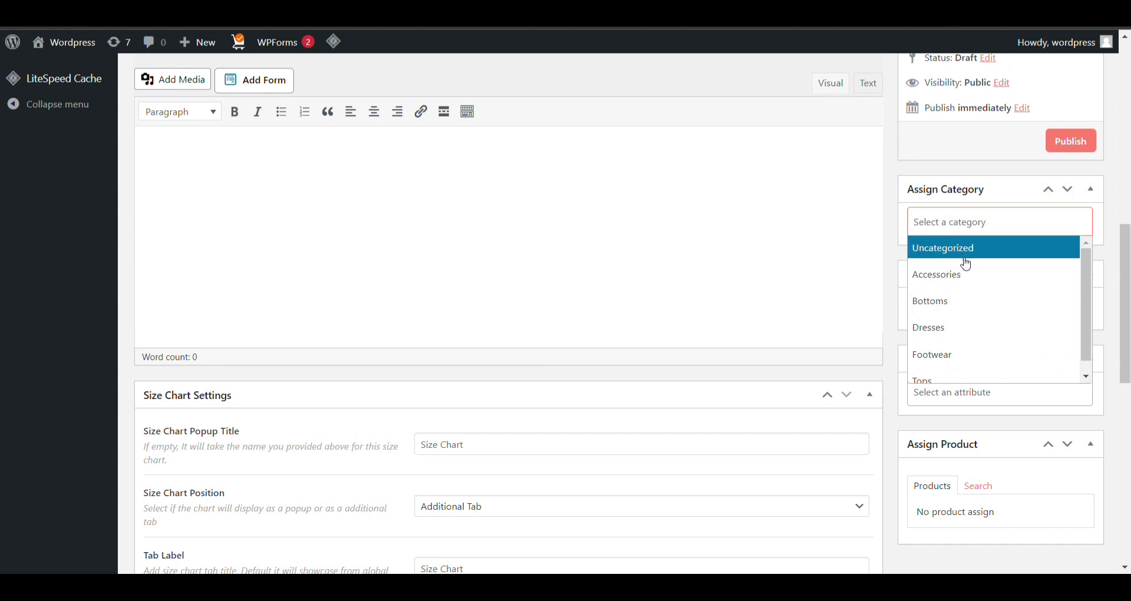
left_click(965, 325)
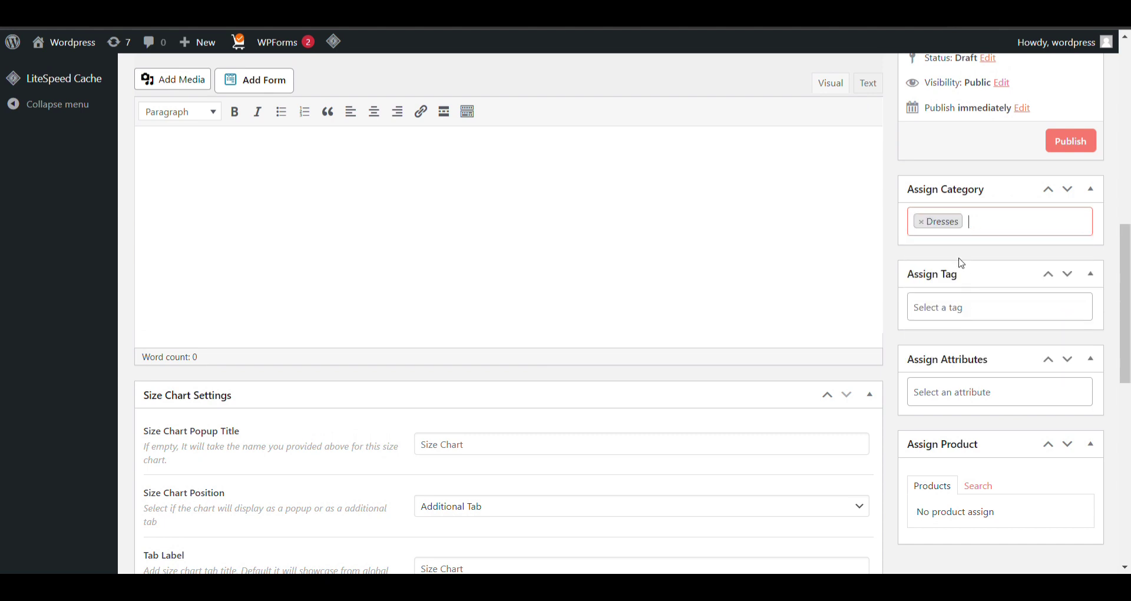
Check which tags are available for the size chart and close the list without assigning one
left_click(966, 314)
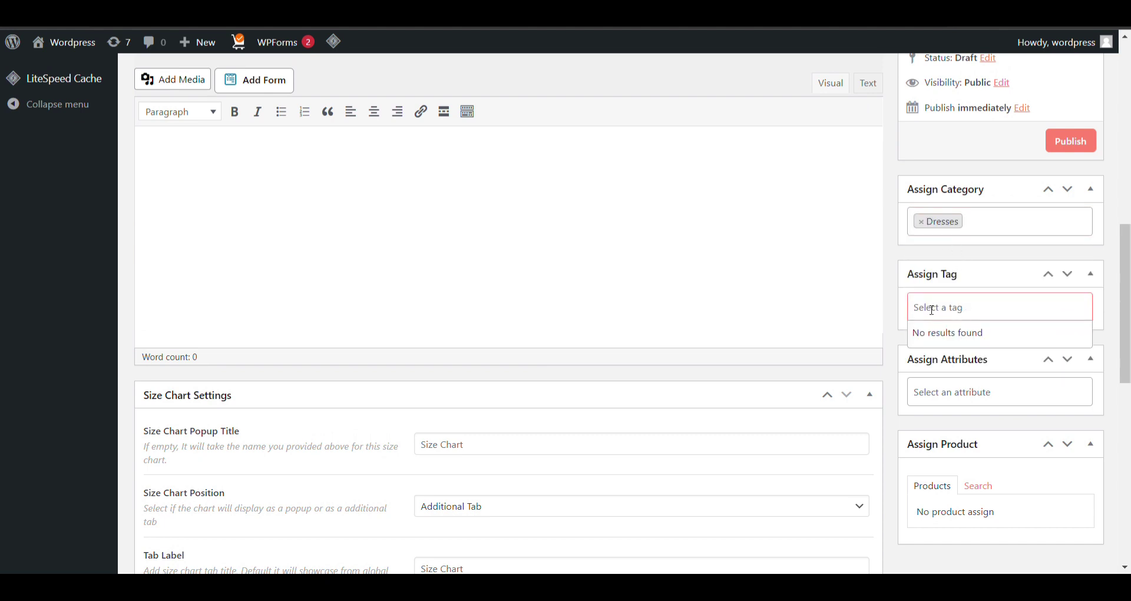
scroll(914, 387, "down", 1)
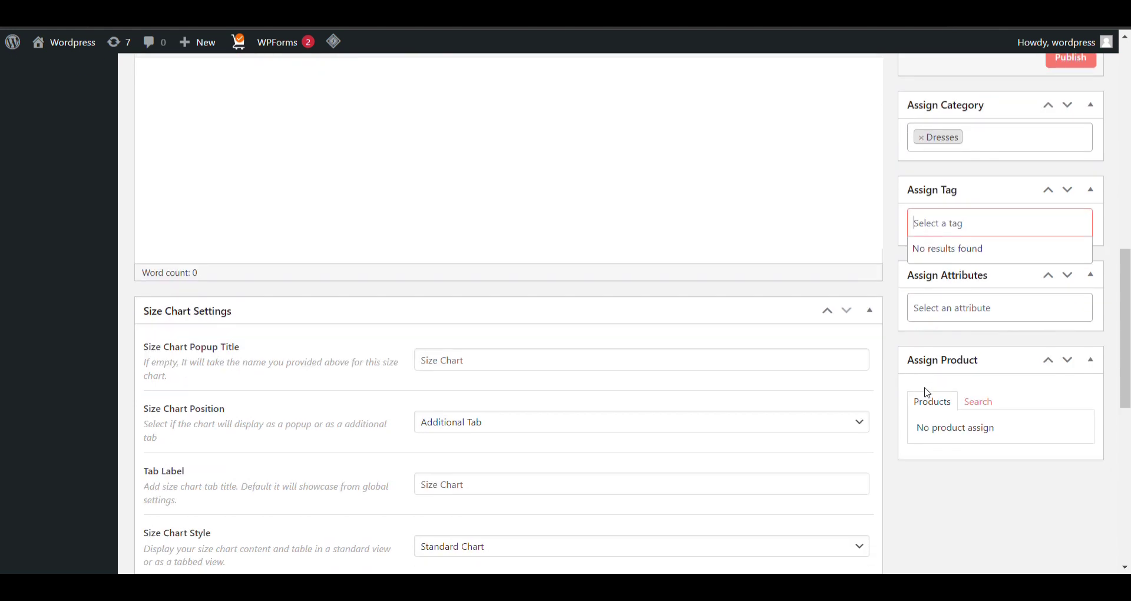
left_click(938, 420)
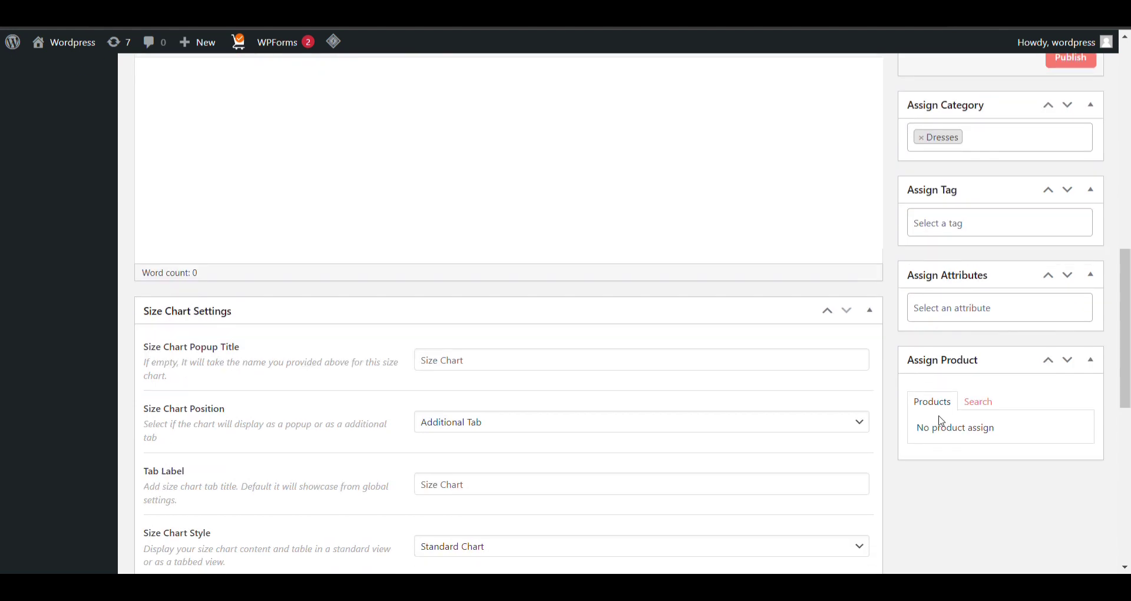
Search for products matching "pr" to assign to the new size chart
left_click(980, 404)
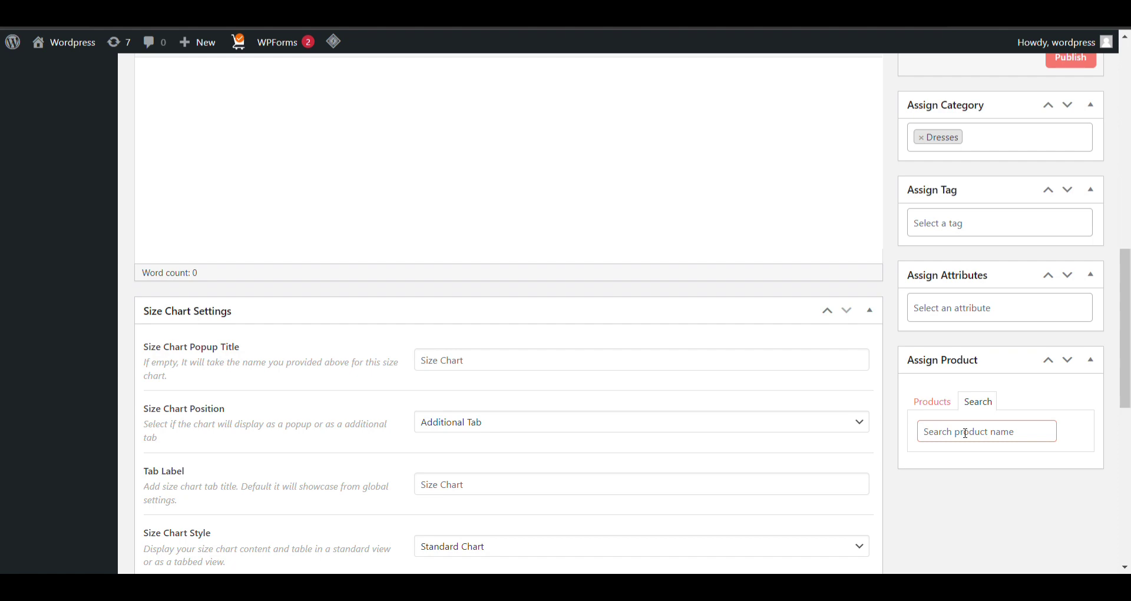
type("pr")
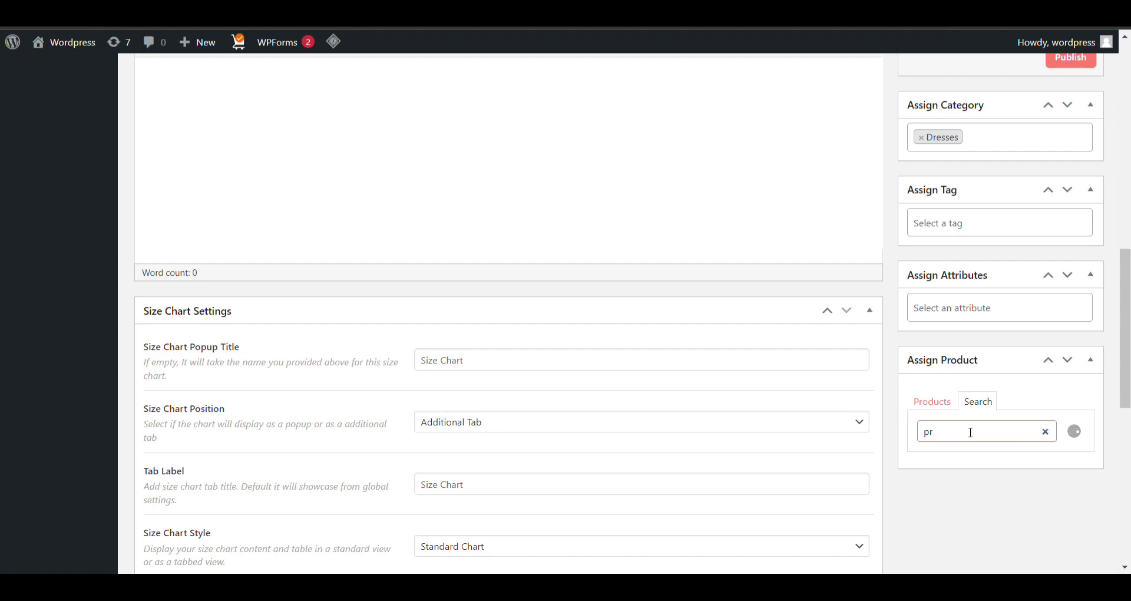
scroll(978, 378, "up", 7)
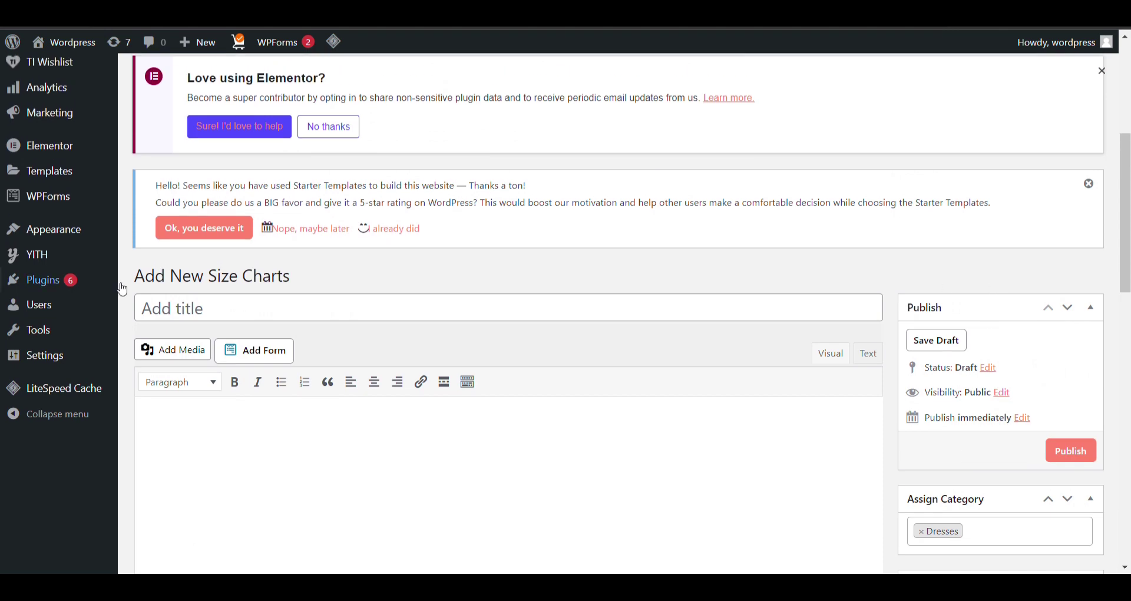
Look over the size chart plugin's Getting Started information and open its list of size charts
mouse_move(121, 287)
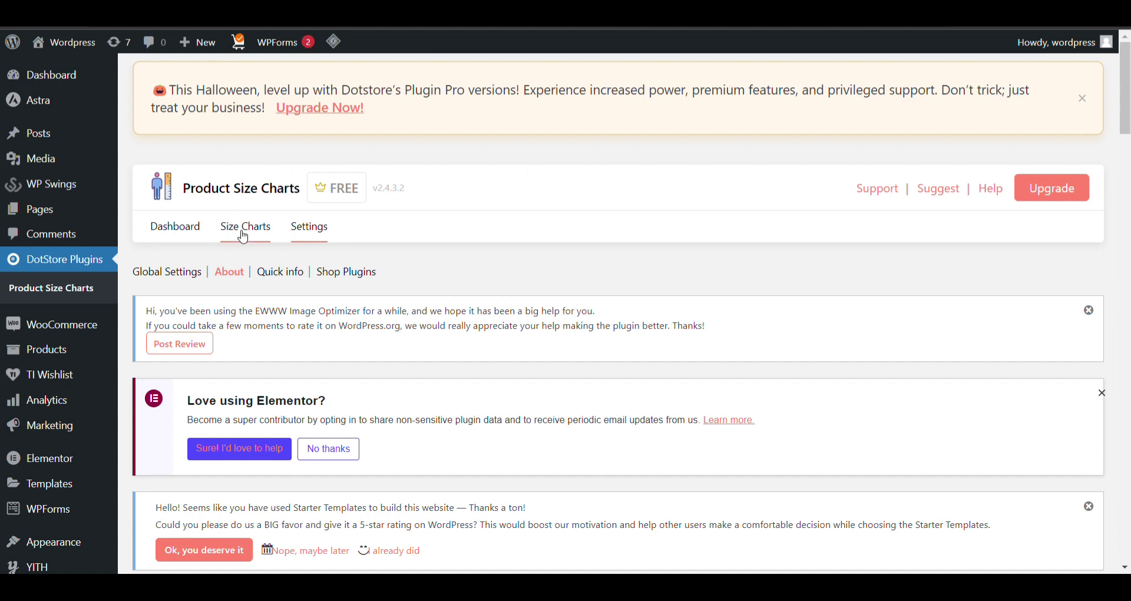
scroll(243, 237, "down", 8)
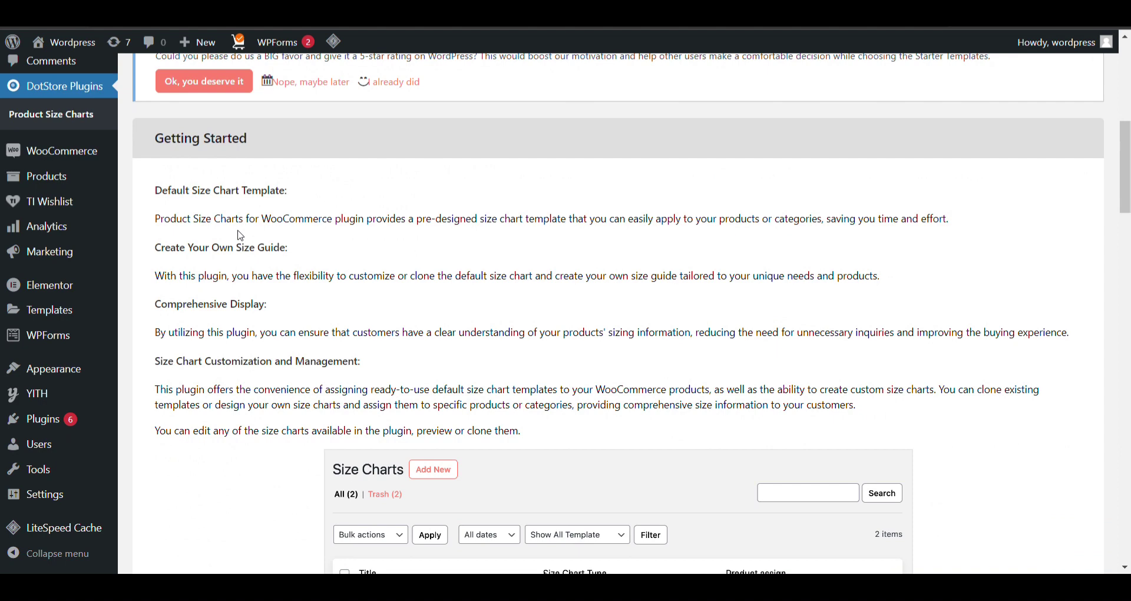
scroll(240, 235, "up", 8)
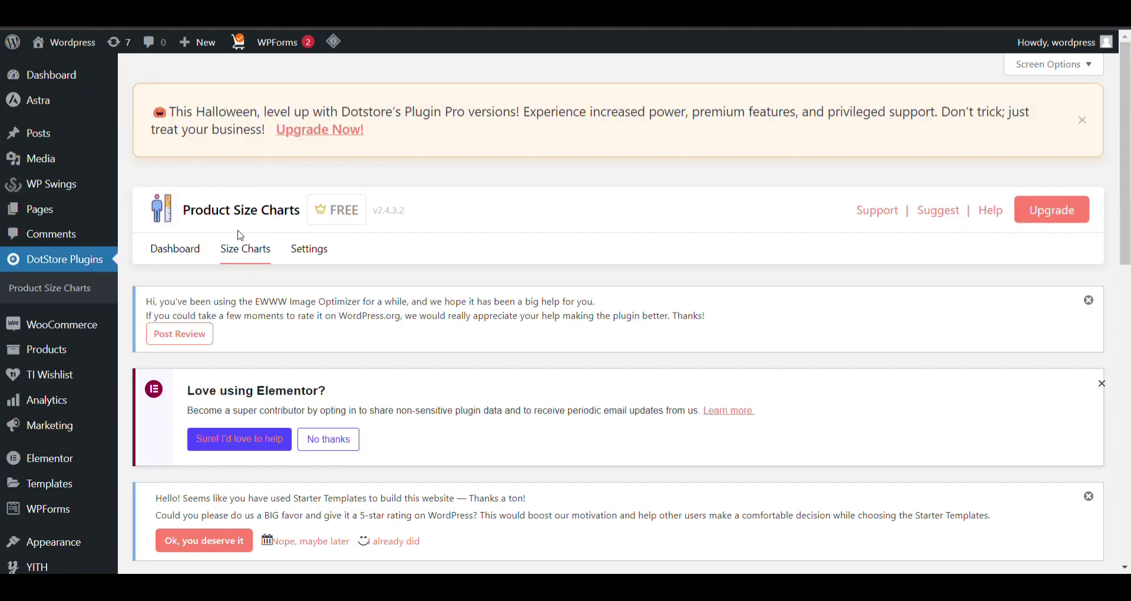
Find the Women's Cloth size chart among the default templates and open it for editing
scroll(240, 235, "down", 7)
mouse_move(197, 324)
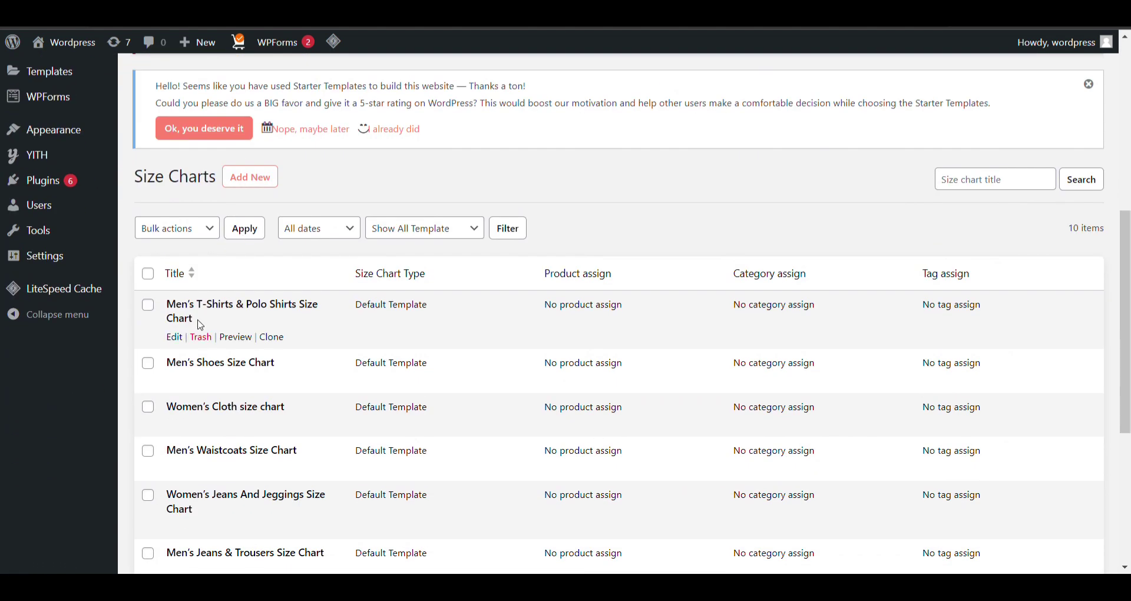
scroll(194, 342, "down", 2)
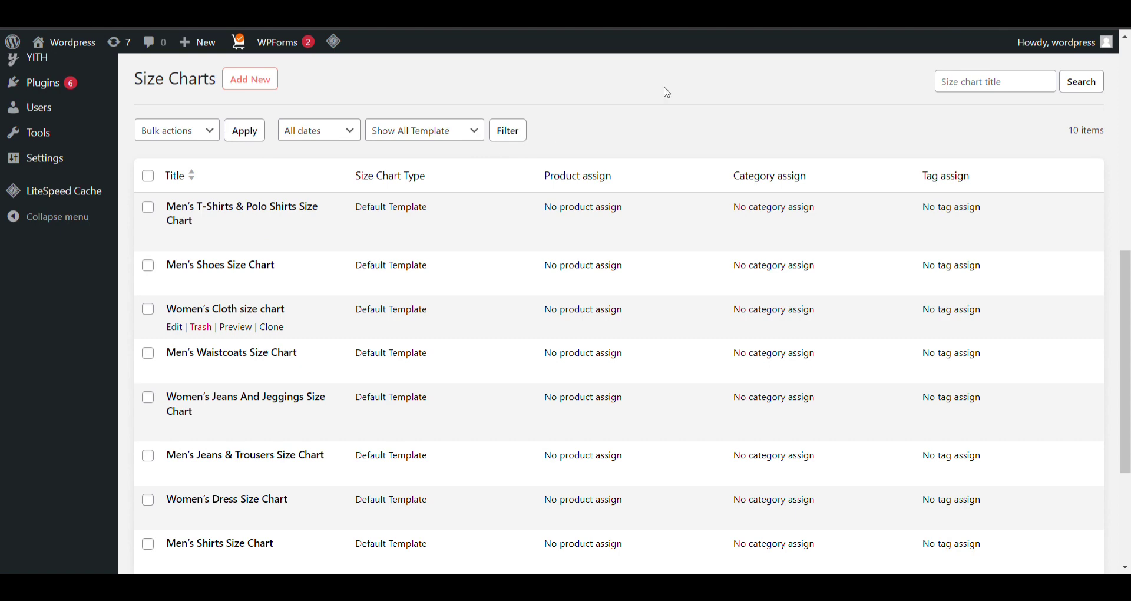
scroll(739, 135, "down", 10)
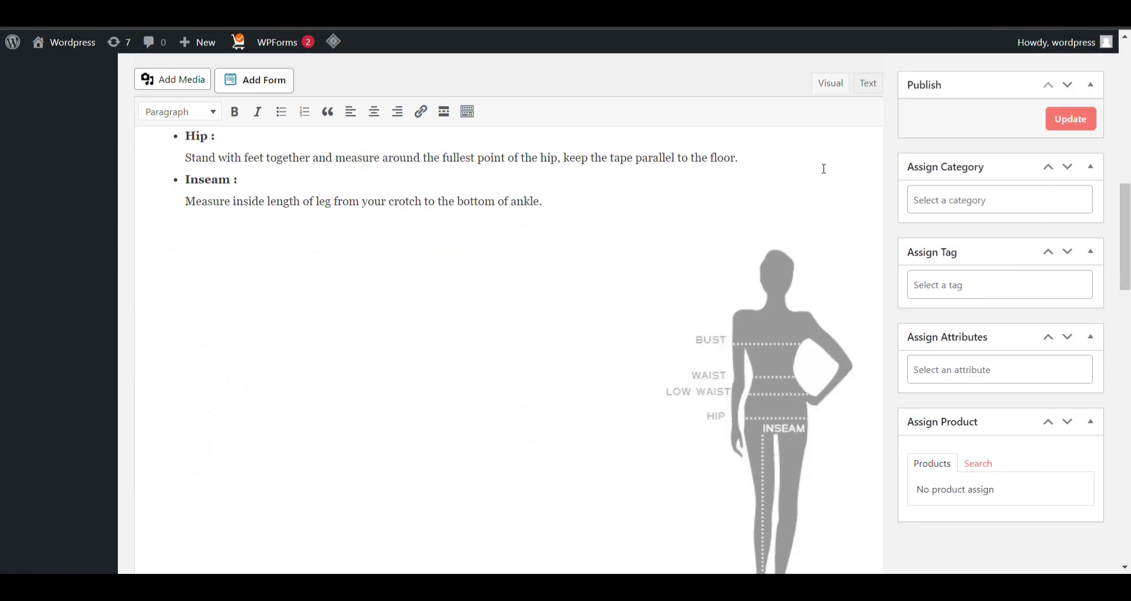
Assign the women's size chart to the Dresses category and update the chart
scroll(825, 169, "up", 1)
left_click(1013, 204)
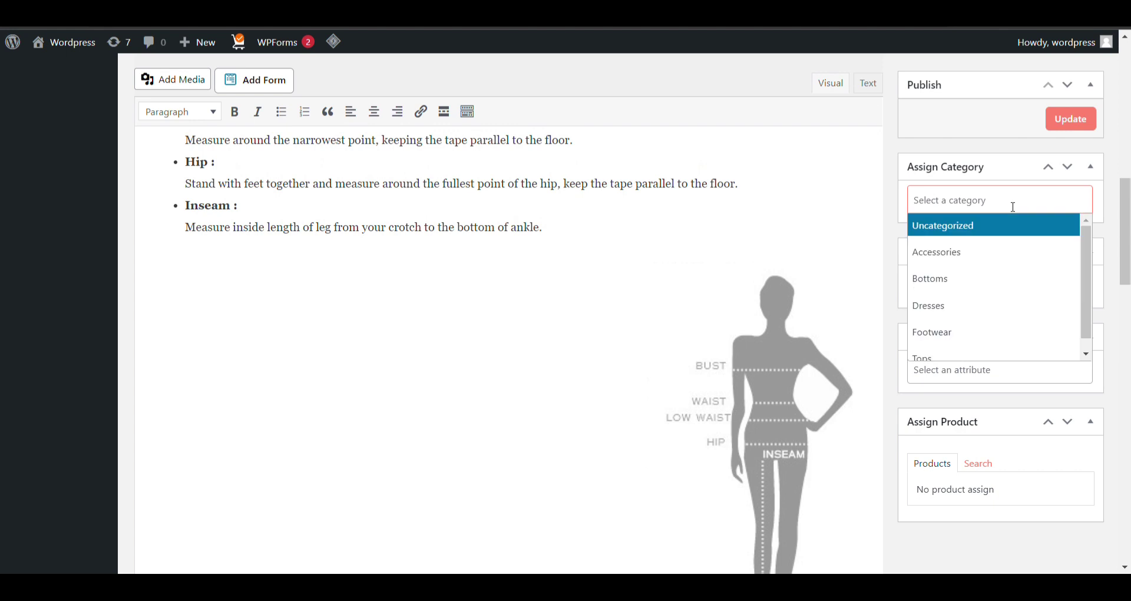
scroll(960, 296, "down", 1)
left_click(950, 298)
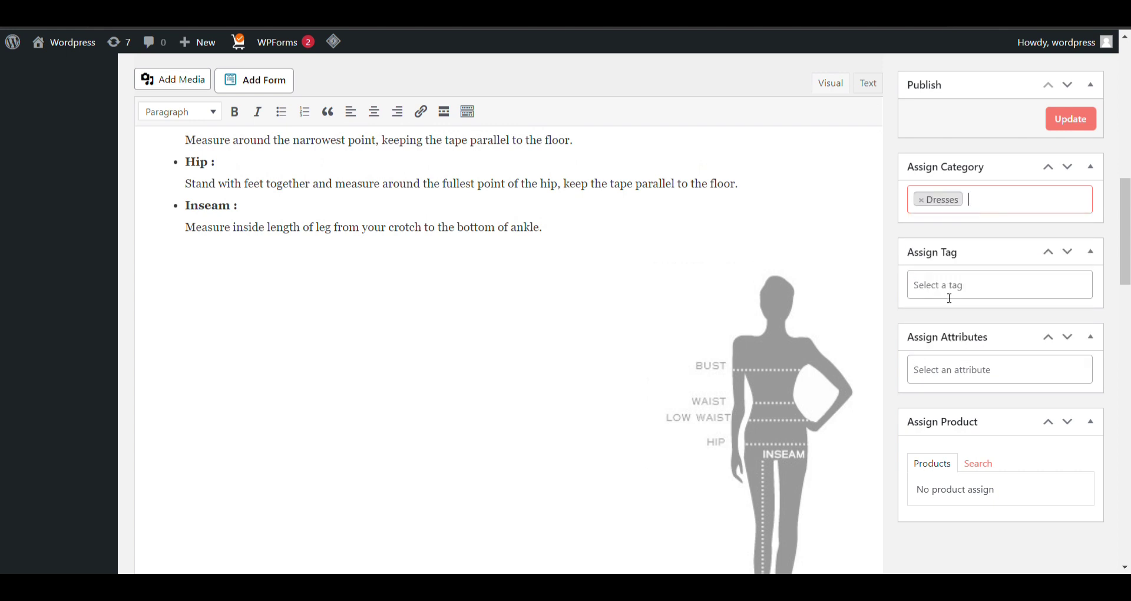
scroll(950, 298, "up", 2)
left_click(1069, 124)
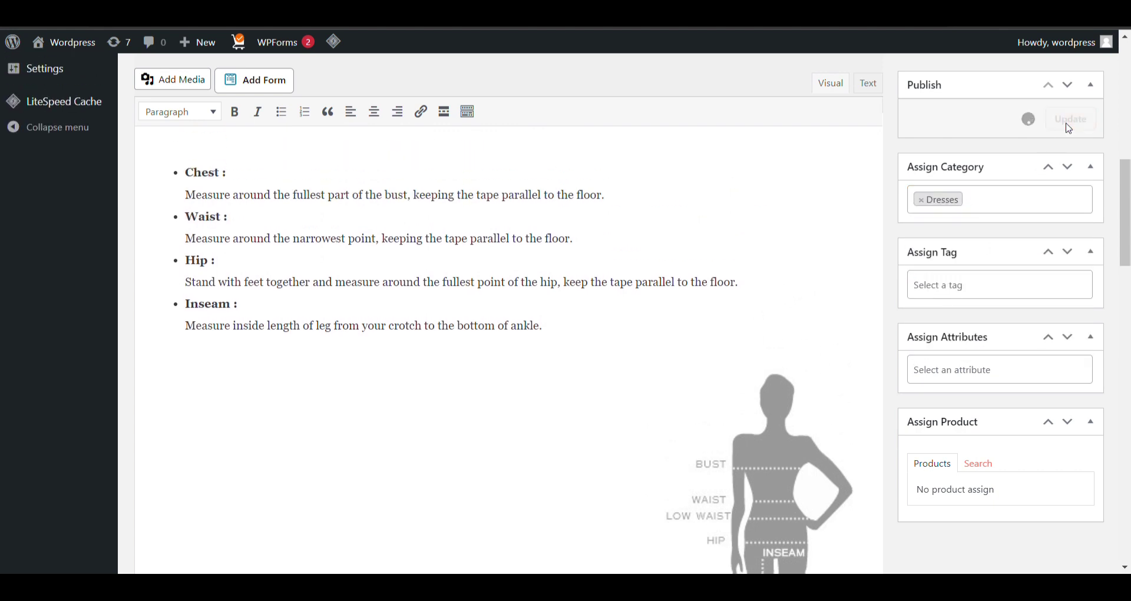
scroll(231, 104, "up", 5)
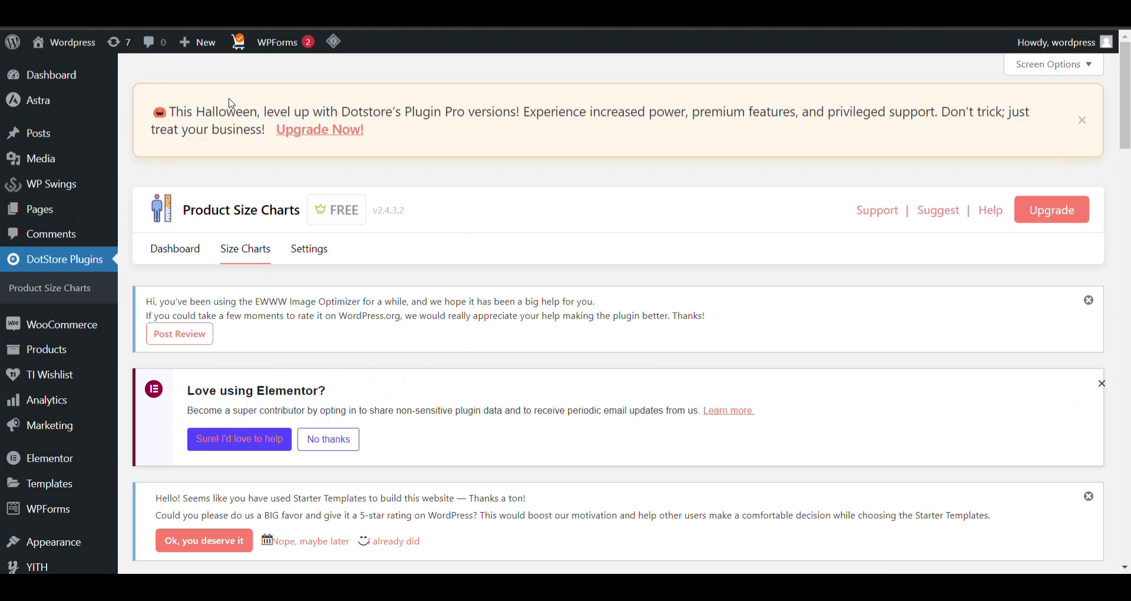
Open the list of all products and view the store page of the Eterna long dress black
mouse_move(83, 357)
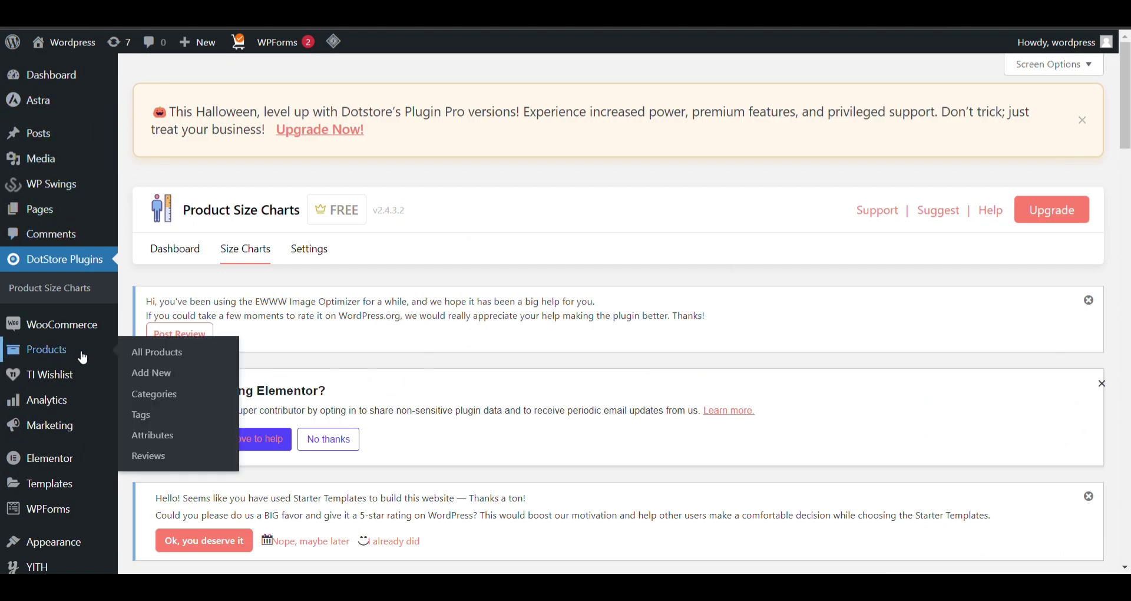
left_click(136, 356)
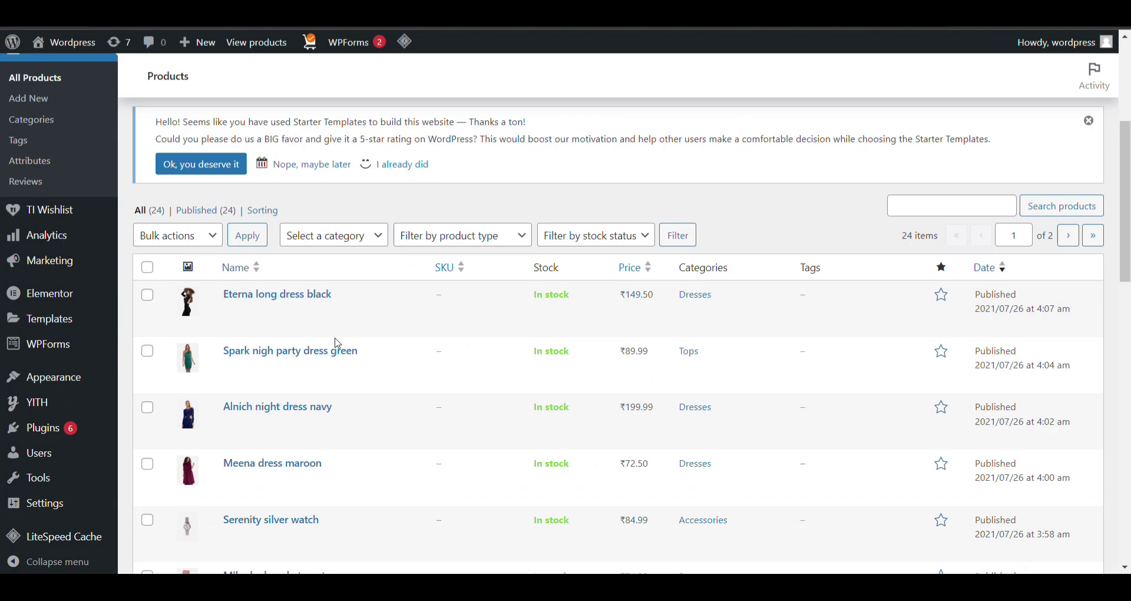
scroll(338, 347, "down", 3)
mouse_move(691, 271)
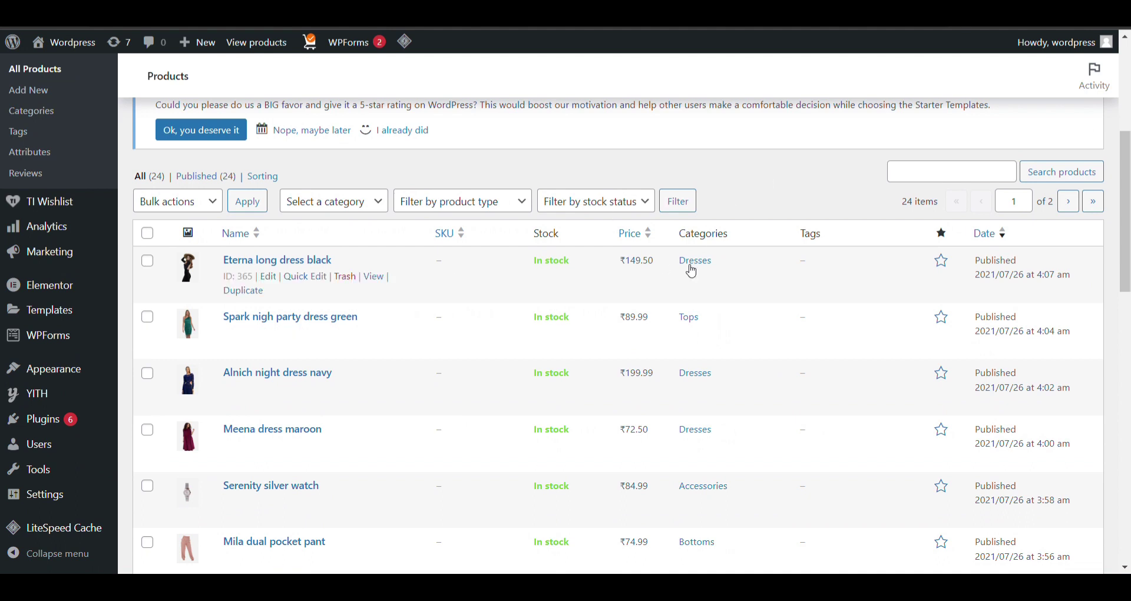
left_click(378, 283)
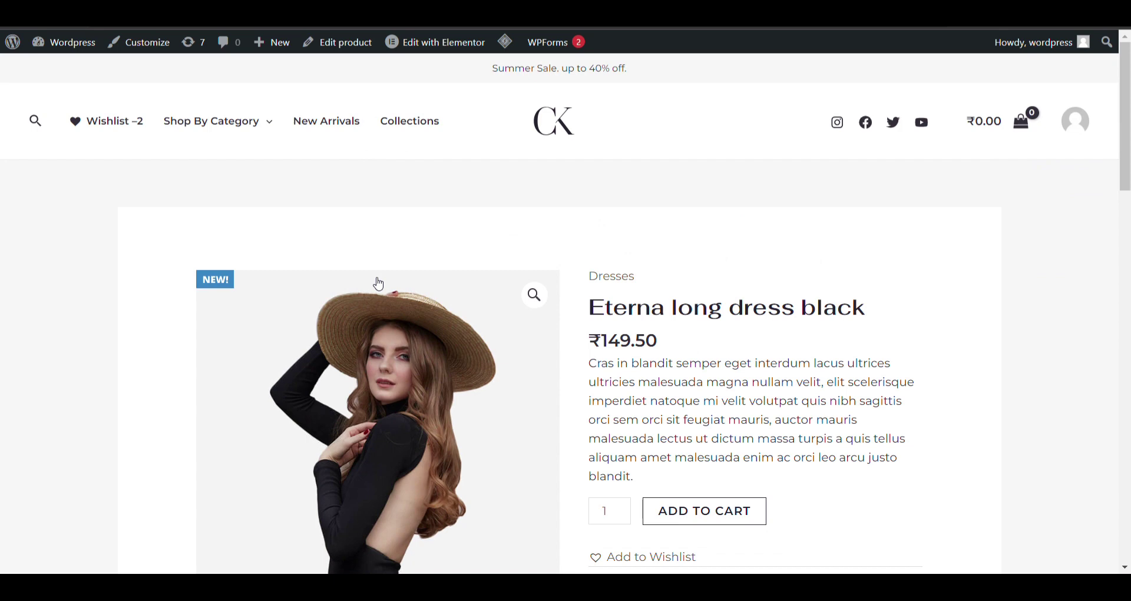
Open the Size Chart link on the dress's product page, examine the measuring instructions and size table, and close the pop-up
scroll(377, 284, "down", 4)
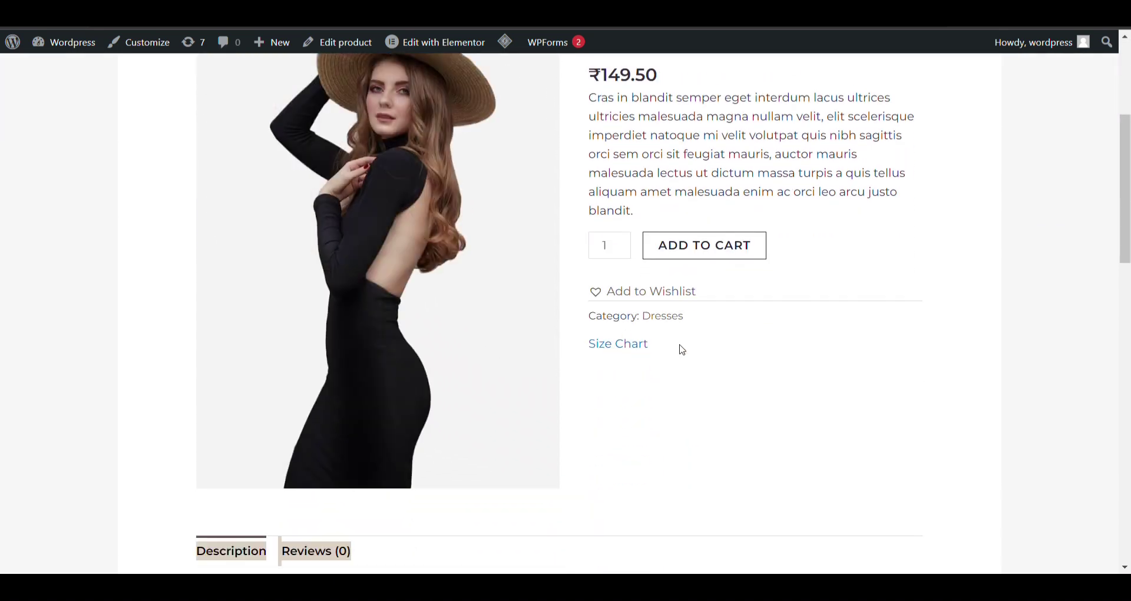
left_click(627, 344)
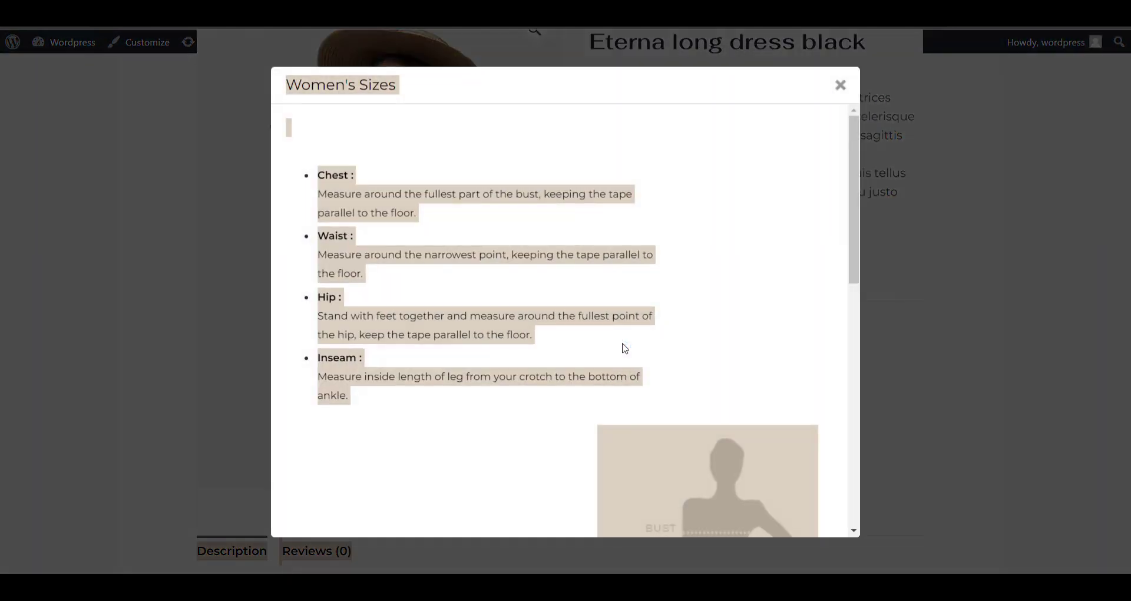
scroll(664, 319, "down", 5)
scroll(762, 262, "down", 5)
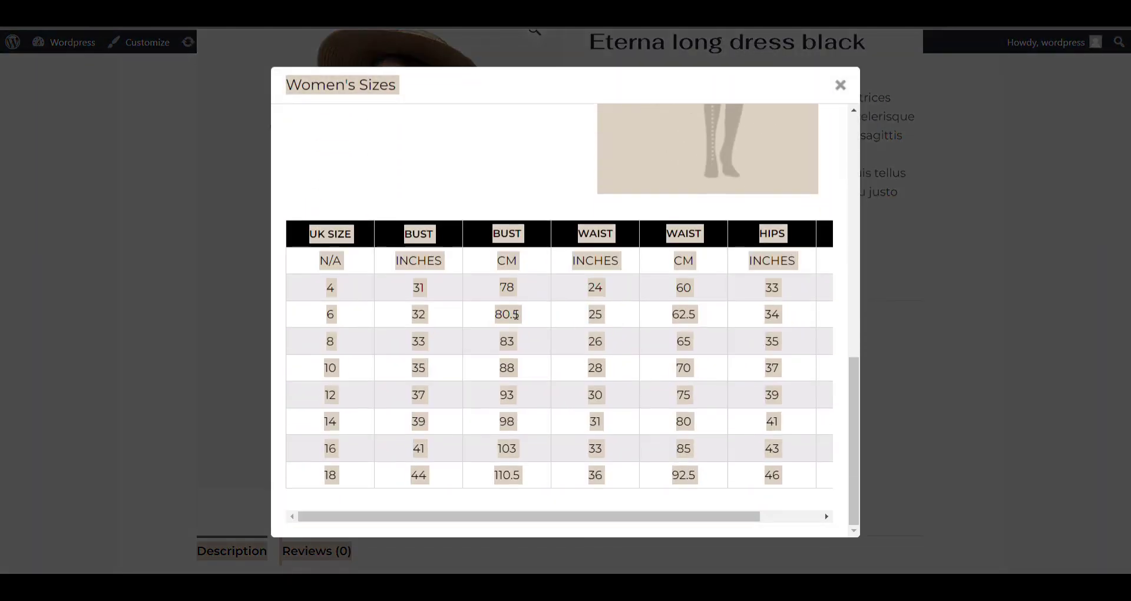
scroll(516, 315, "up", 8)
scroll(517, 314, "down", 5)
scroll(516, 315, "up", 7)
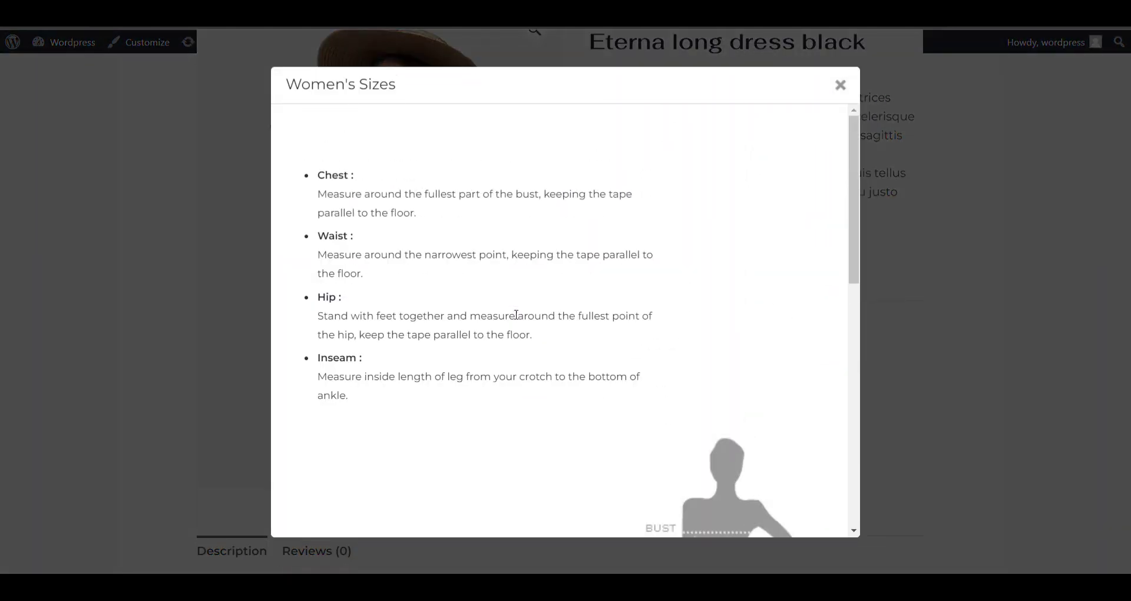
left_click(844, 91)
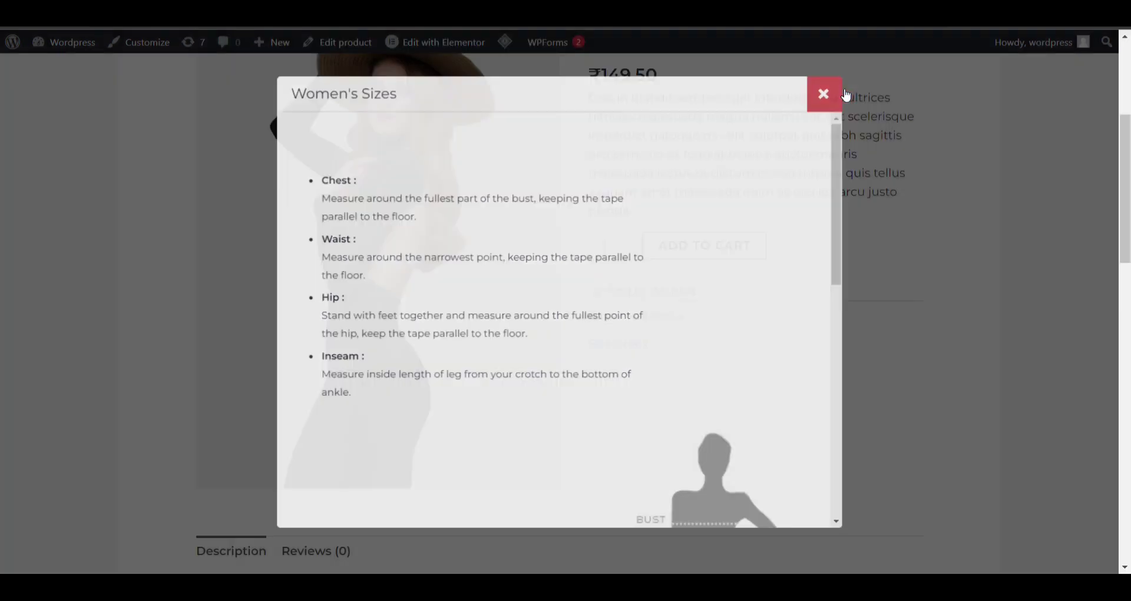
scroll(710, 151, "up", 4)
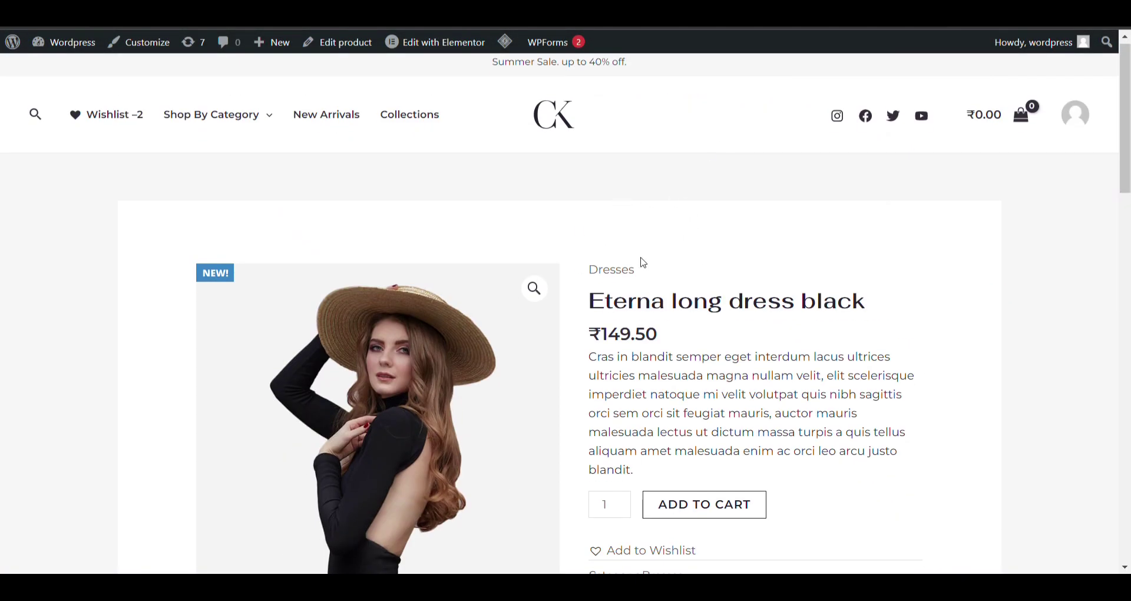
scroll(618, 259, "down", 5)
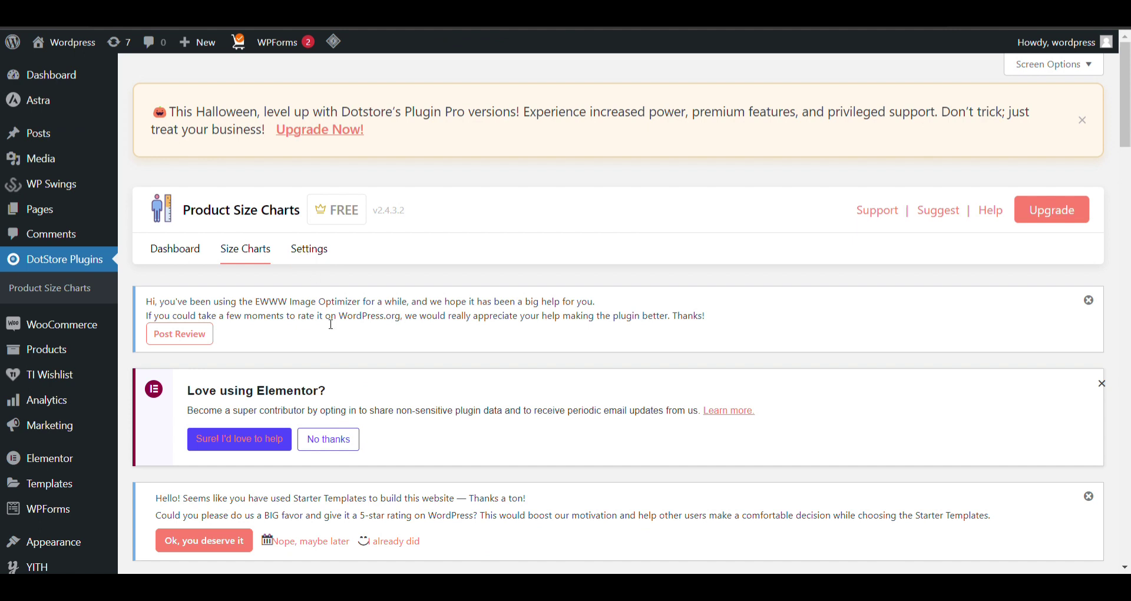
Set the Size Chart Link Type to Button in the plugin's global settings and save the changes
scroll(331, 324, "down", 10)
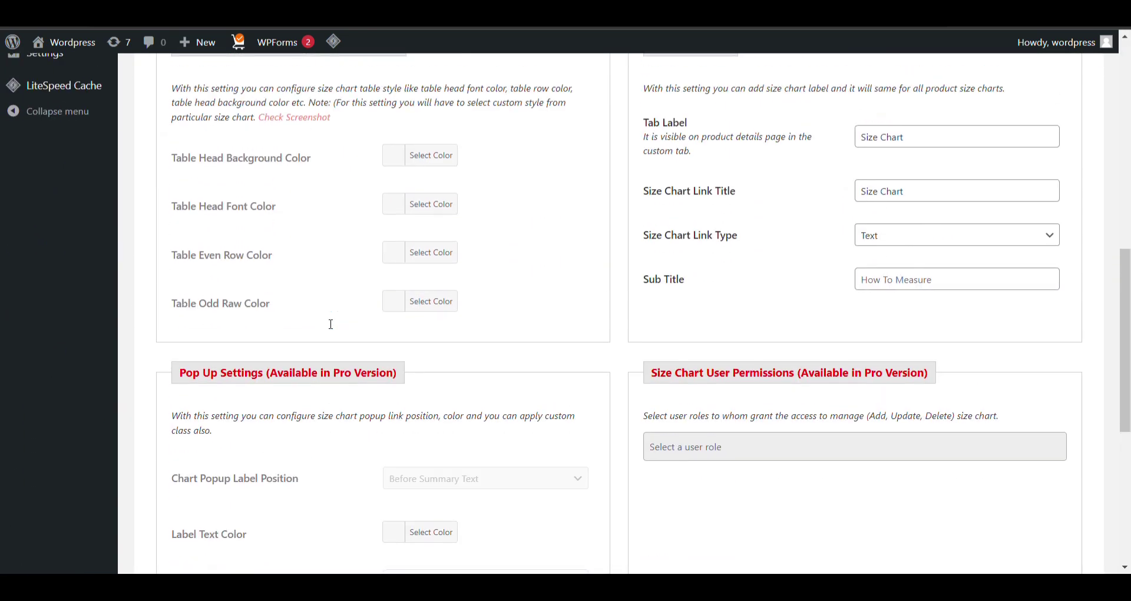
scroll(331, 324, "up", 3)
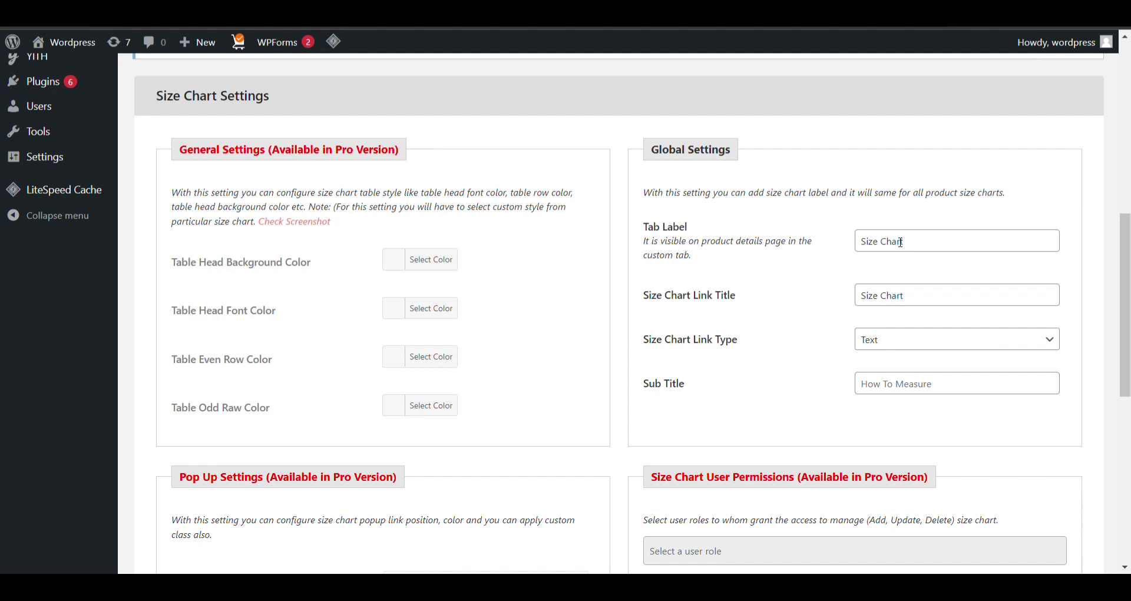
scroll(900, 241, "down", 2)
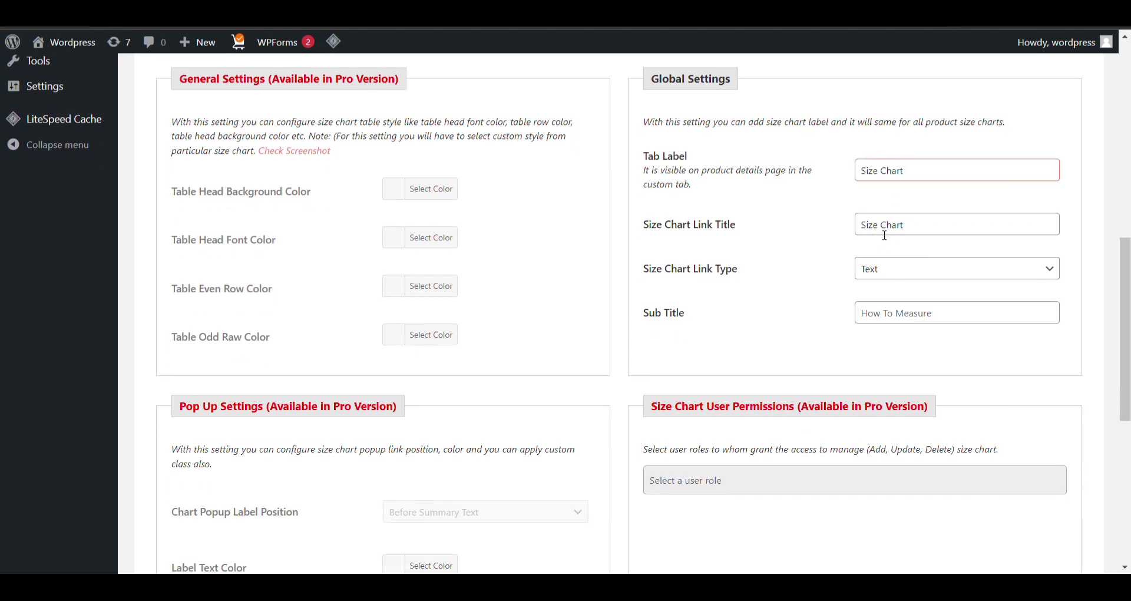
left_click(884, 297)
scroll(887, 298, "down", 1)
scroll(888, 298, "down", 1)
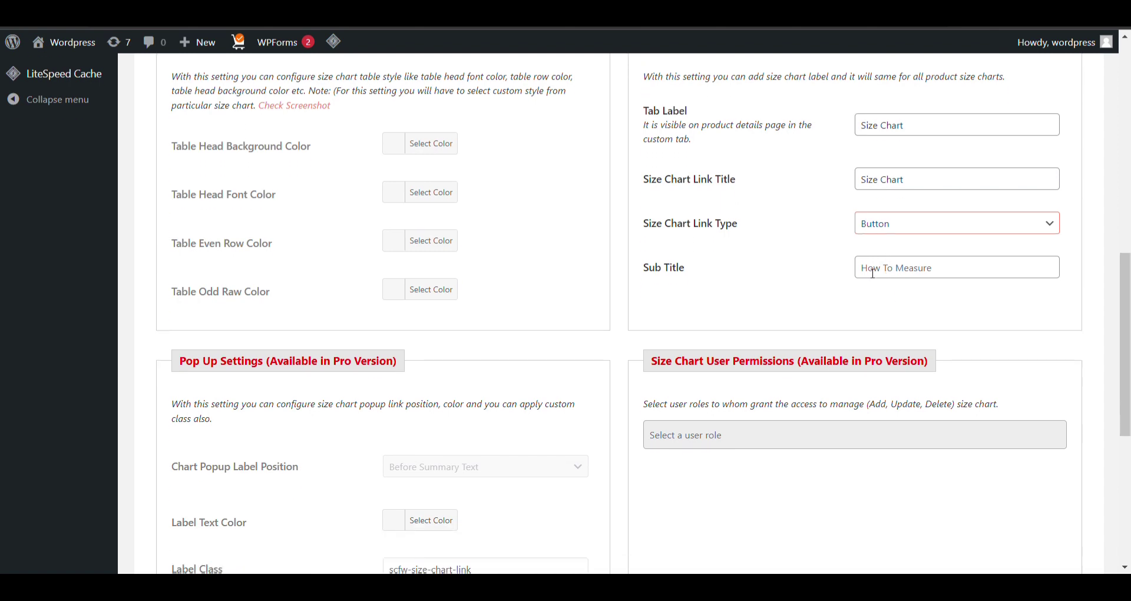
scroll(869, 272, "down", 6)
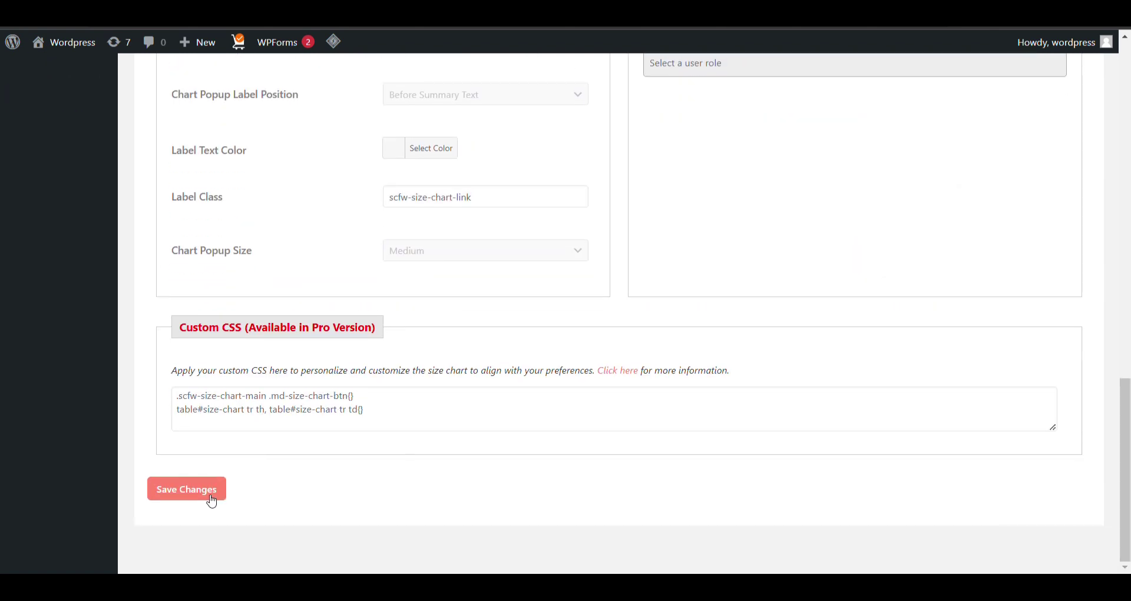
scroll(535, 300, "up", 4)
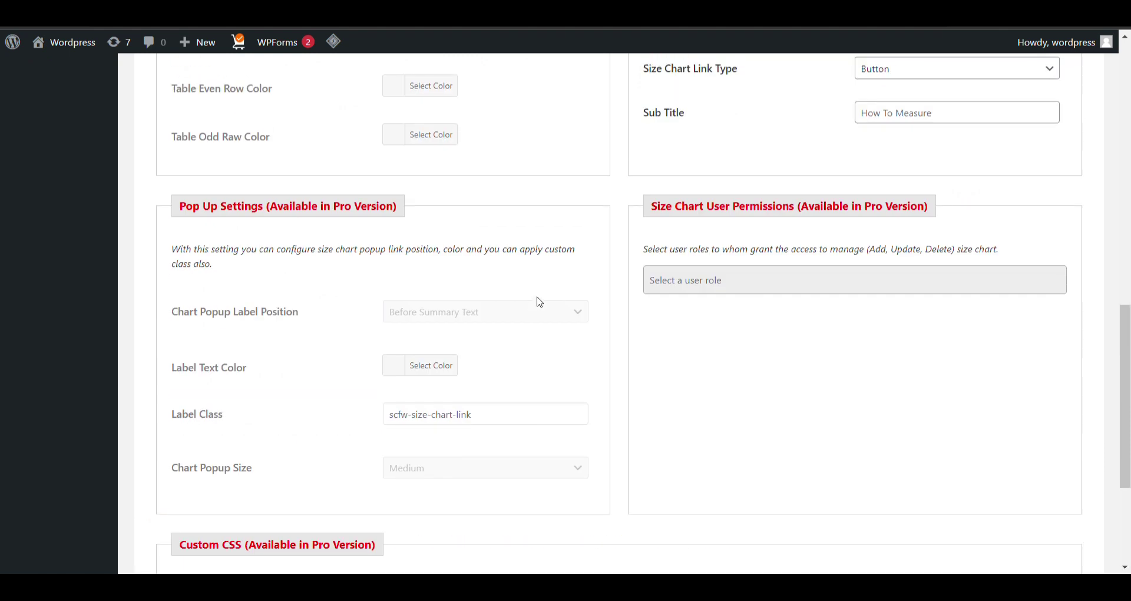
scroll(539, 303, "up", 1)
scroll(540, 302, "up", 5)
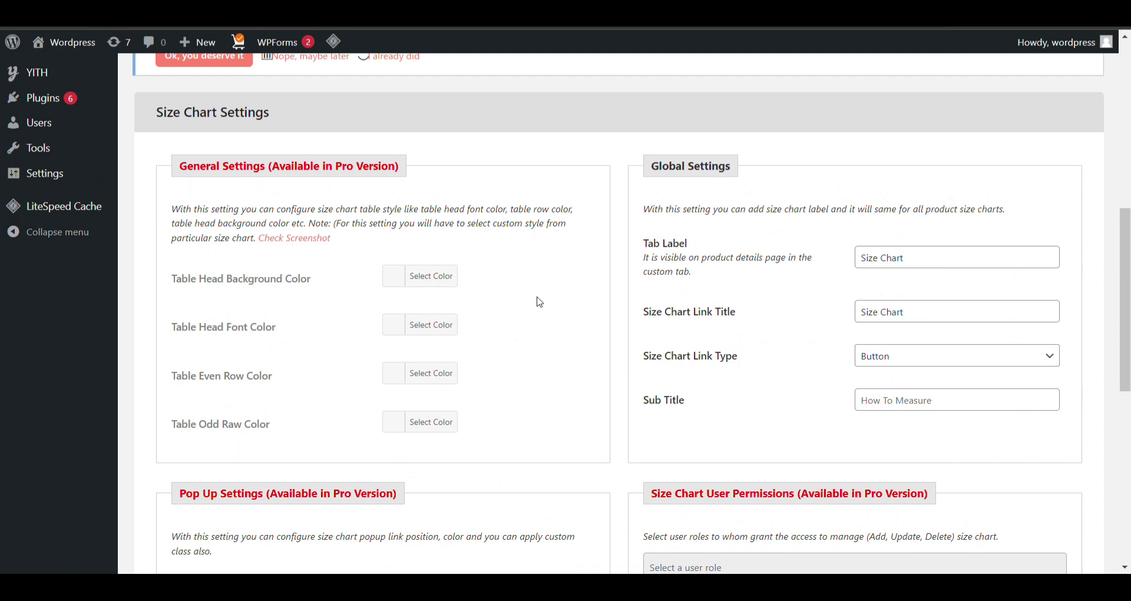
scroll(536, 300, "up", 10)
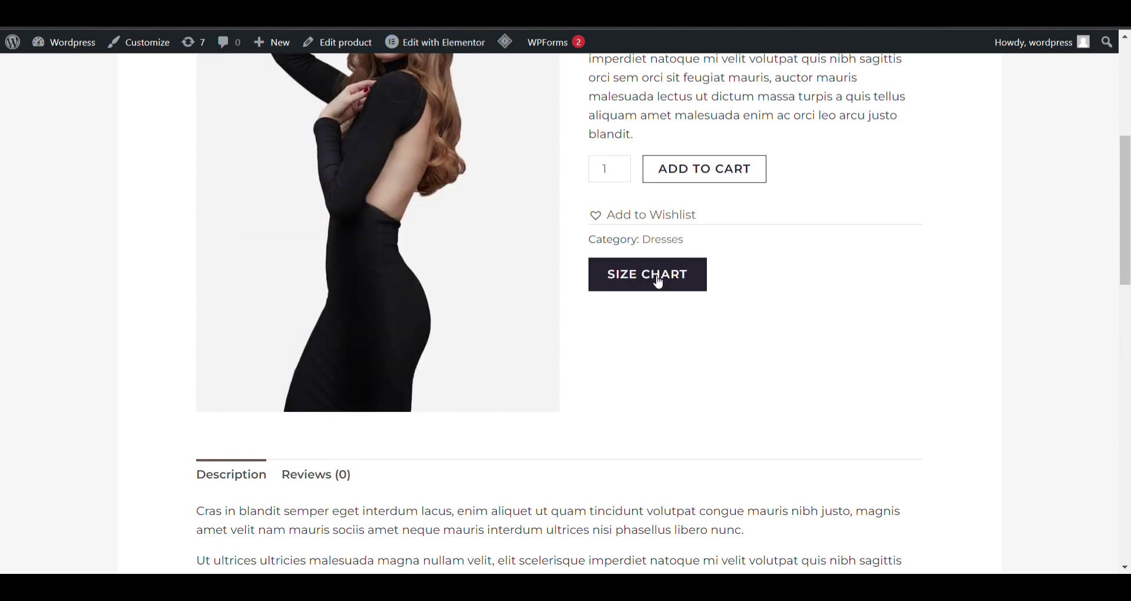
Open the size chart from its button on the dress's product page, look through its contents, then close and reopen it
left_click(671, 282)
scroll(537, 369, "down", 8)
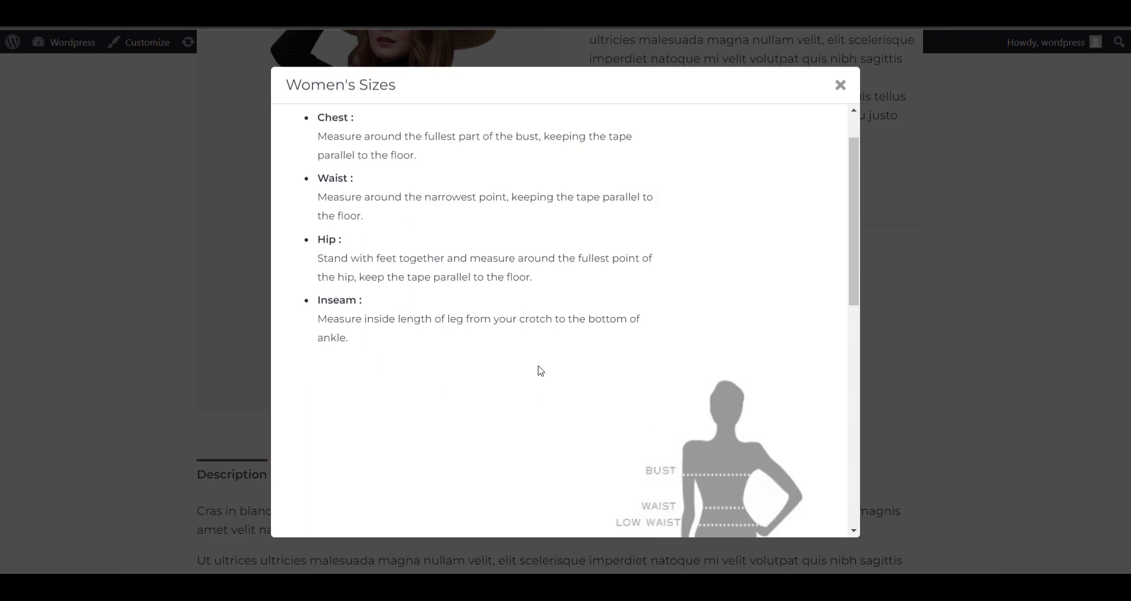
scroll(541, 371, "up", 4)
scroll(537, 369, "up", 4)
scroll(538, 369, "down", 8)
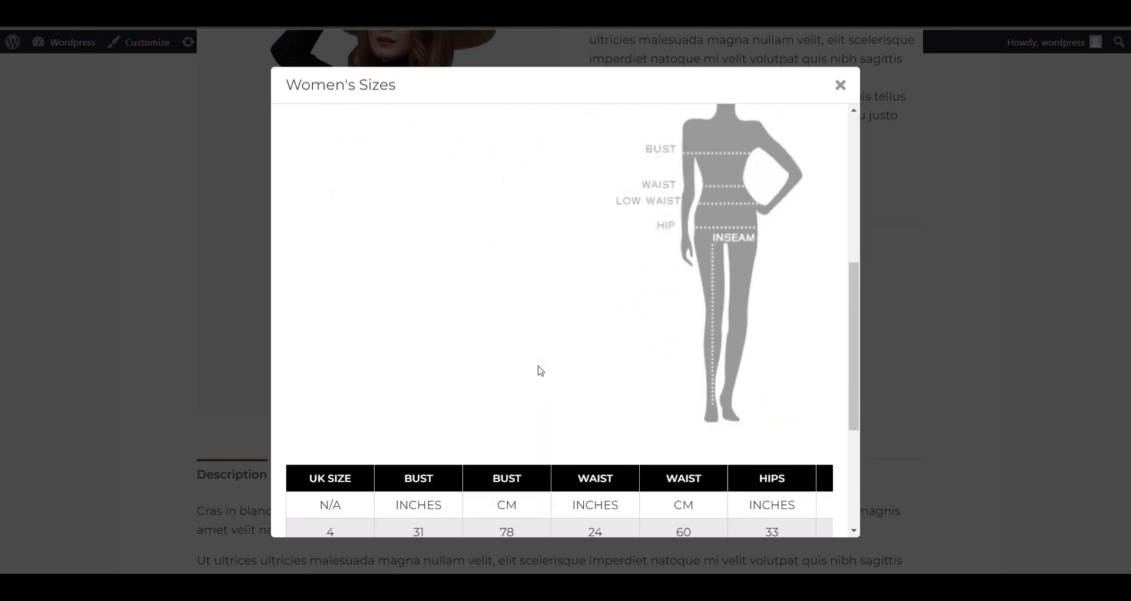
scroll(538, 369, "up", 8)
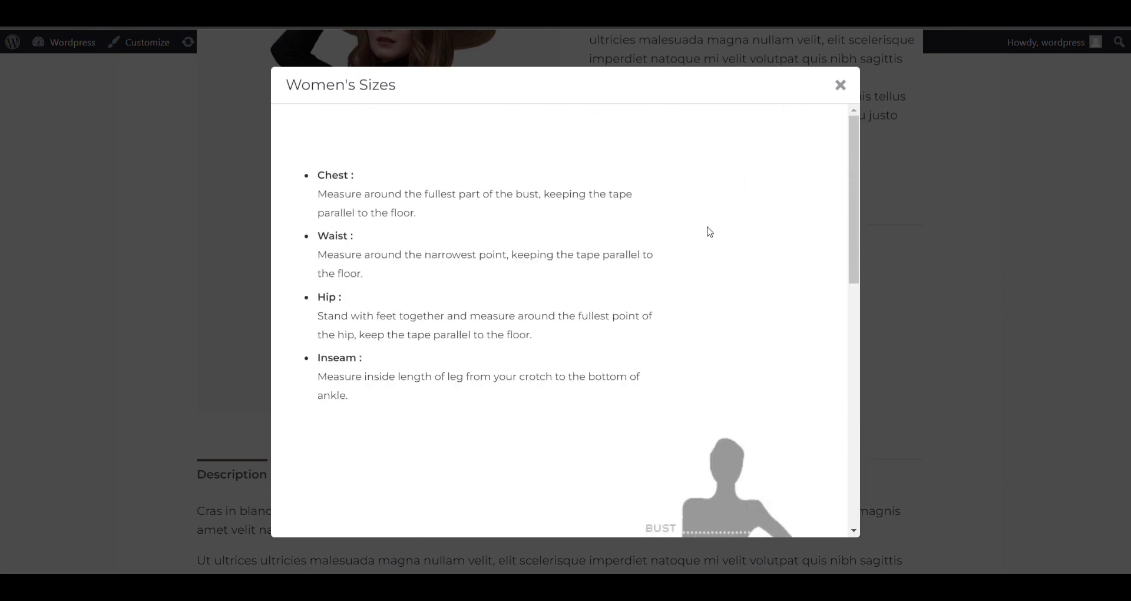
left_click(840, 85)
left_click(637, 283)
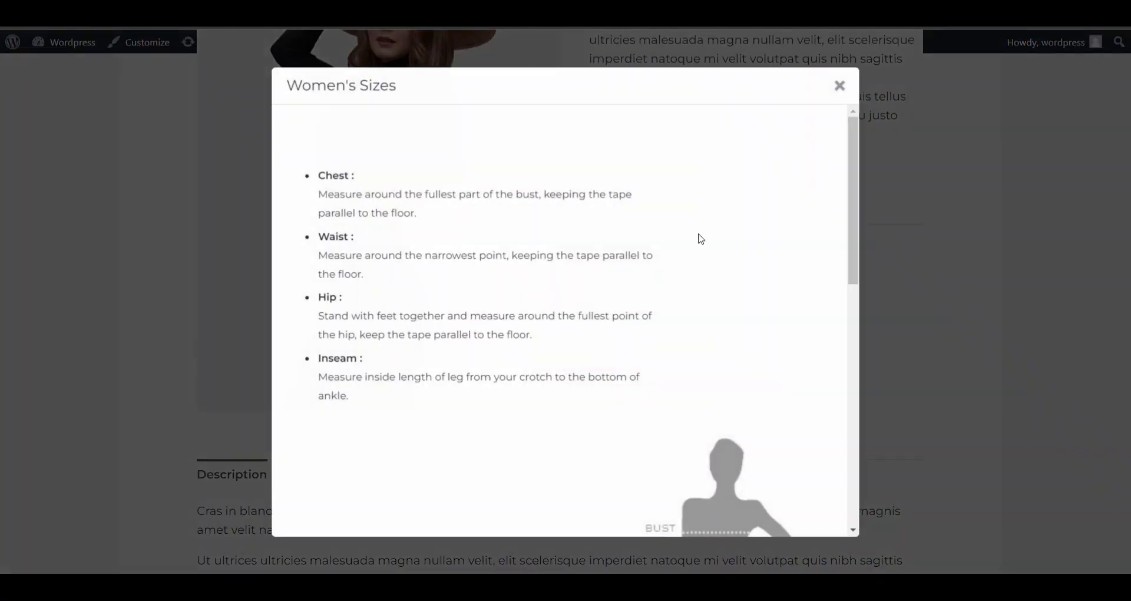